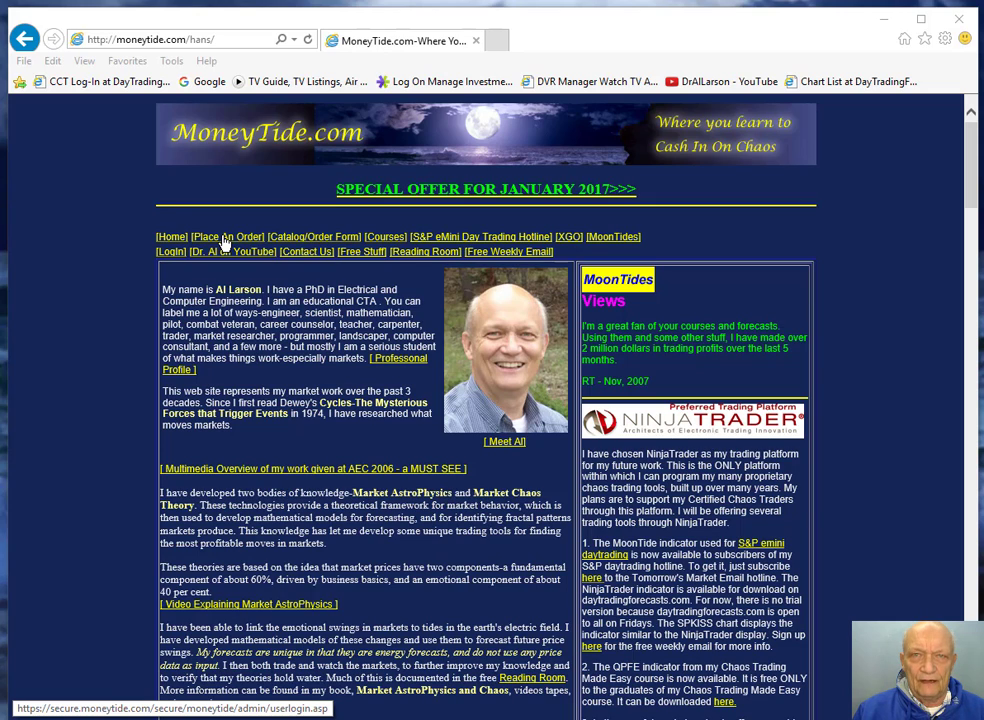
Open the MoneyTide Catalog/Order Form and review the Tomorrow's Market Hotline Email and EFTDataFile listings with their prices
left_click(311, 241)
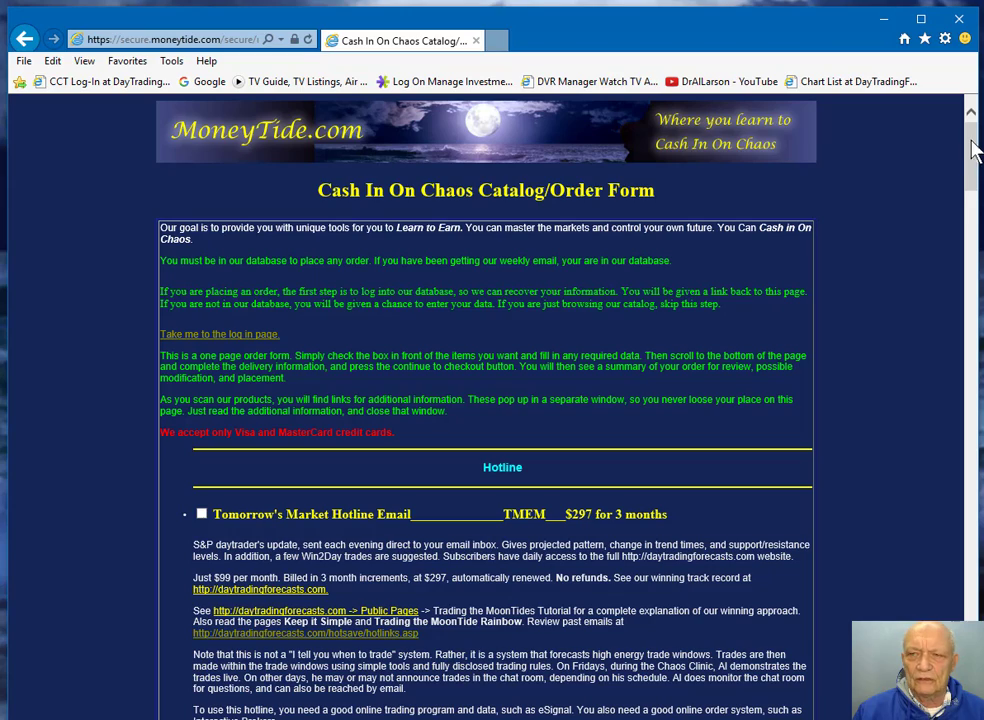
left_click_drag(973, 154, 960, 180)
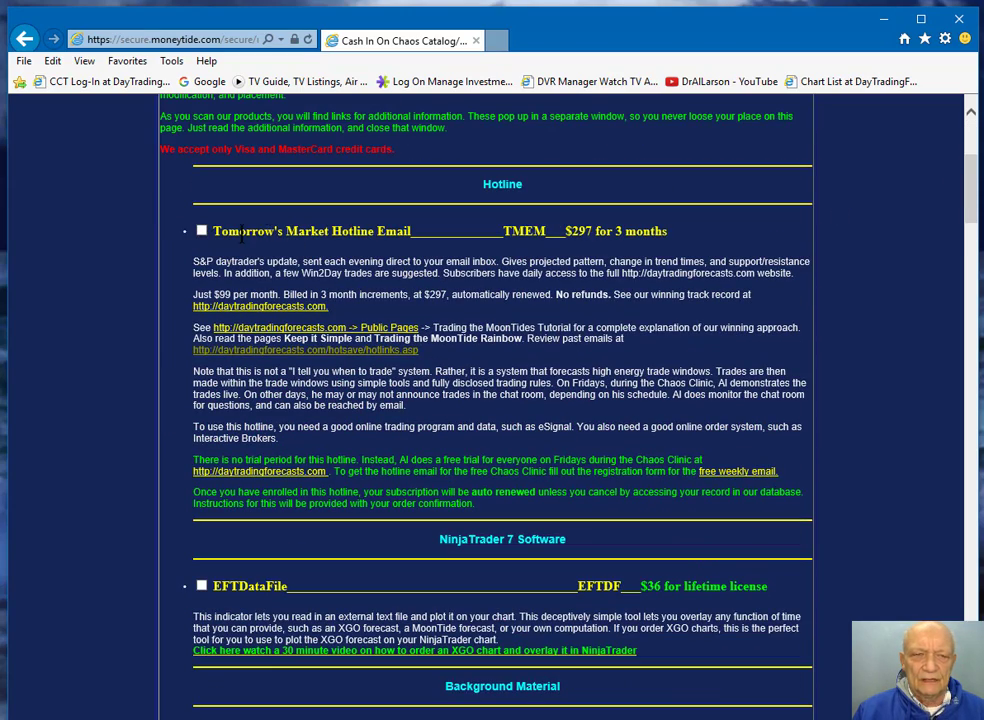
left_click_drag(213, 231, 421, 232)
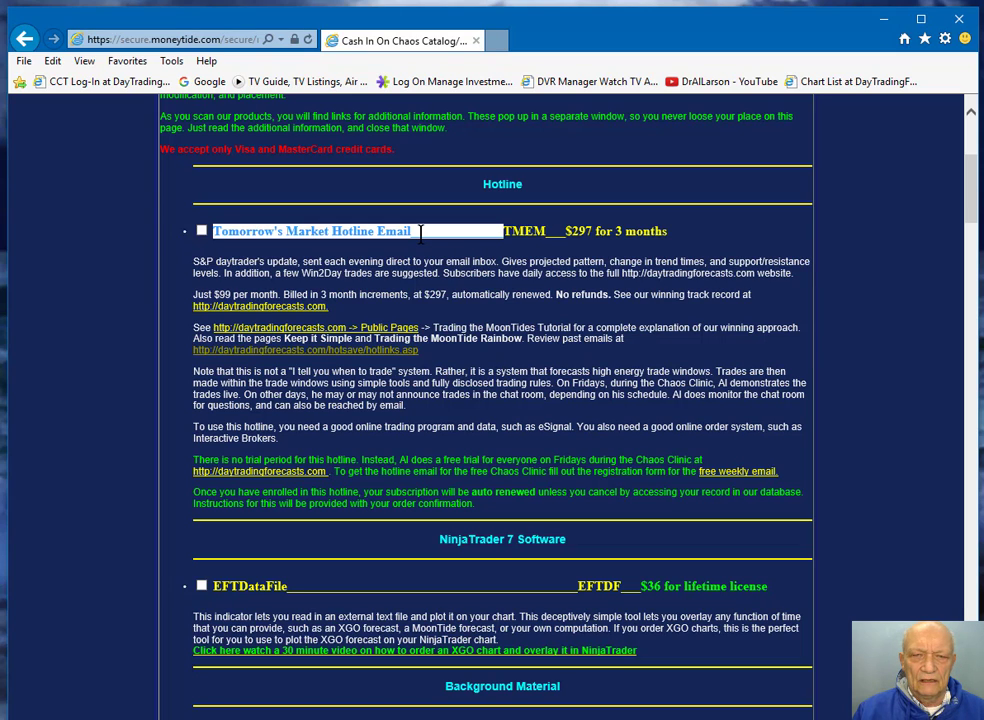
left_click(514, 232)
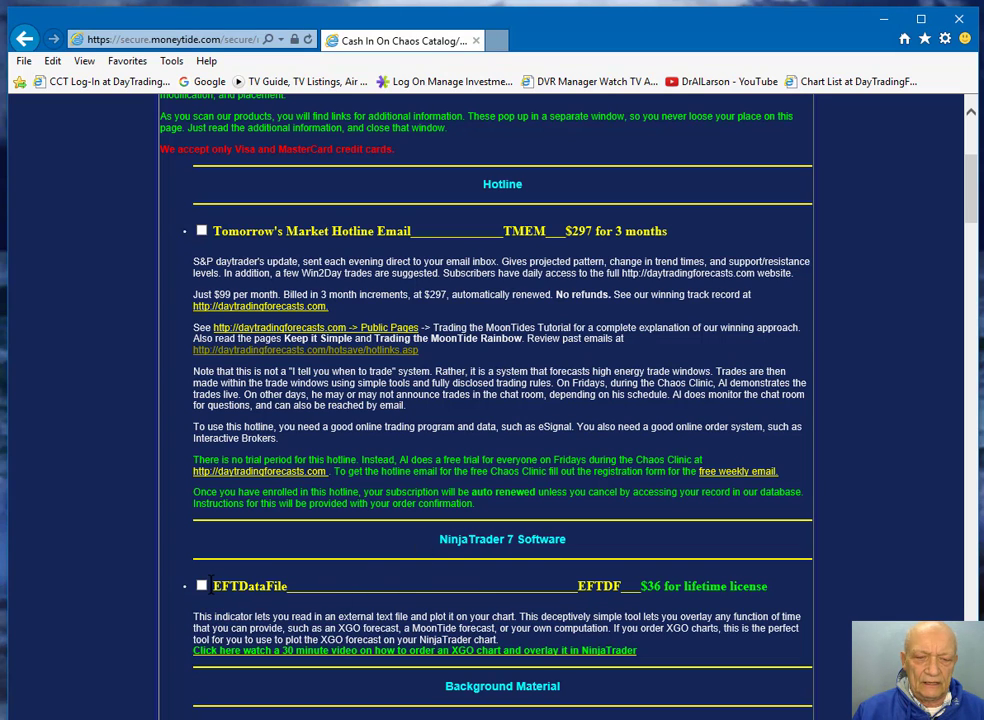
left_click_drag(210, 586, 236, 586)
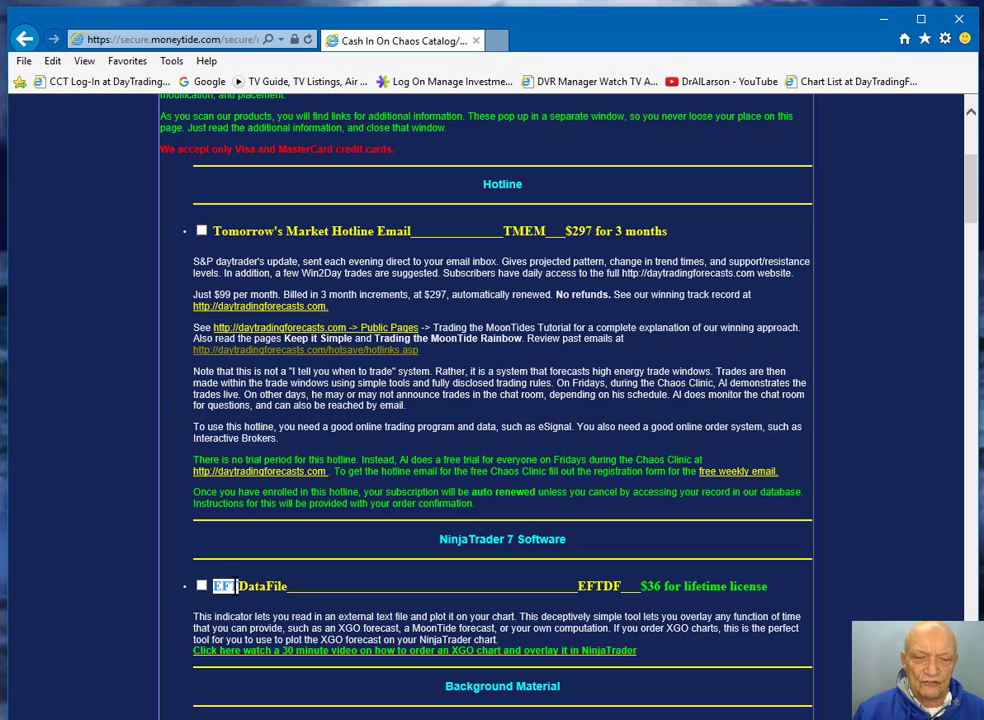
left_click_drag(236, 586, 289, 587)
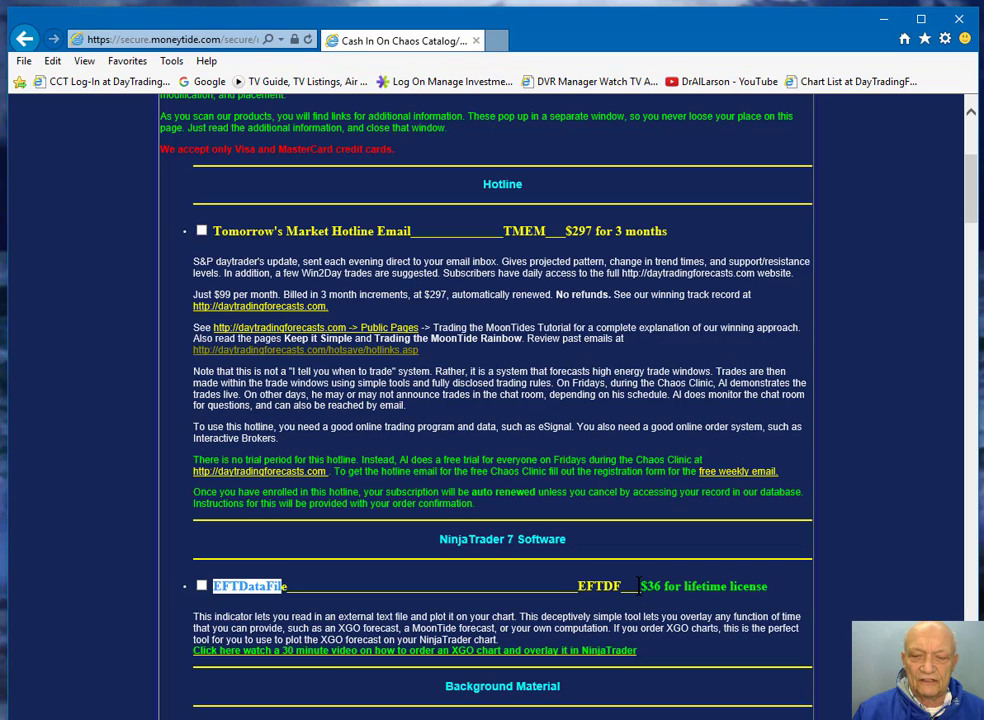
left_click_drag(641, 586, 684, 587)
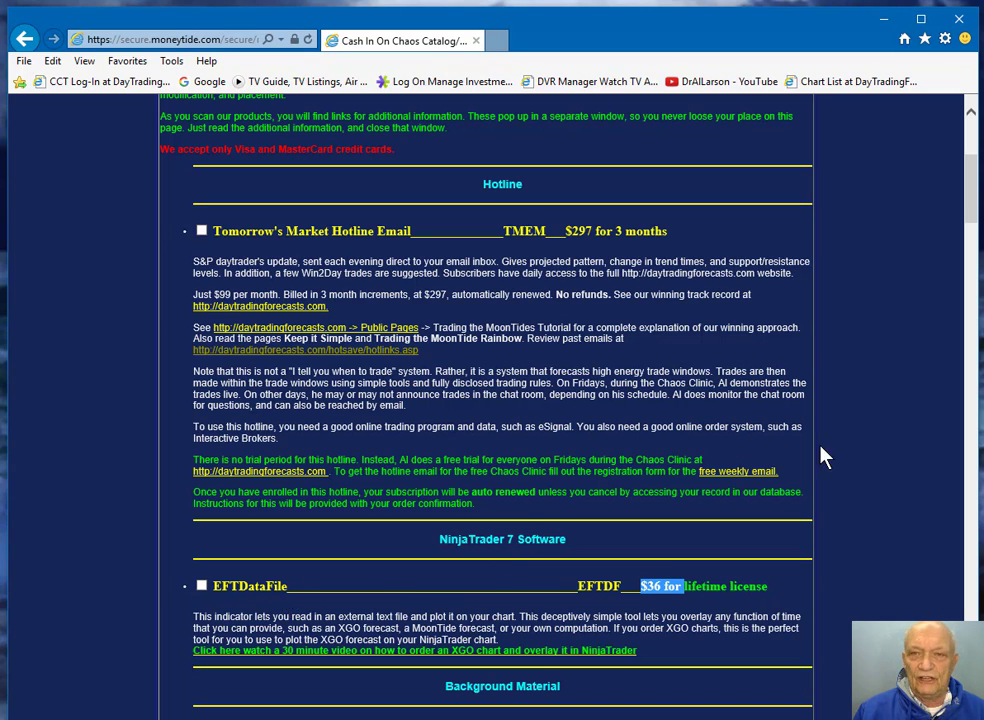
Put the order form window away and switch to the Chart List page at DayTradingForecasts.com
left_click(885, 22)
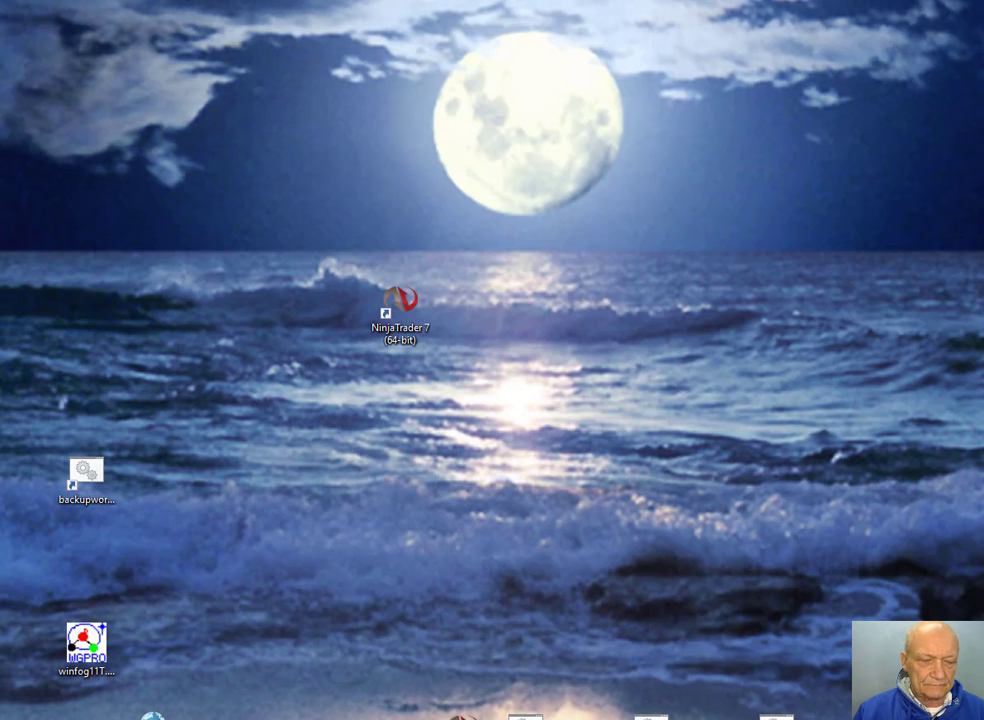
mouse_move(64, 718)
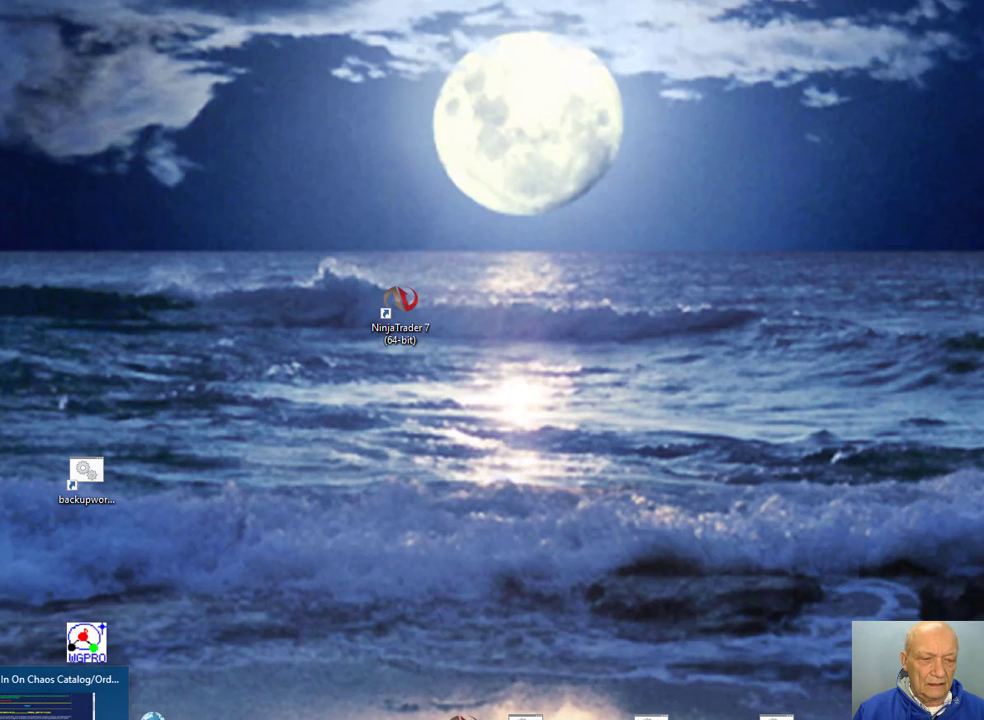
left_click(64, 718)
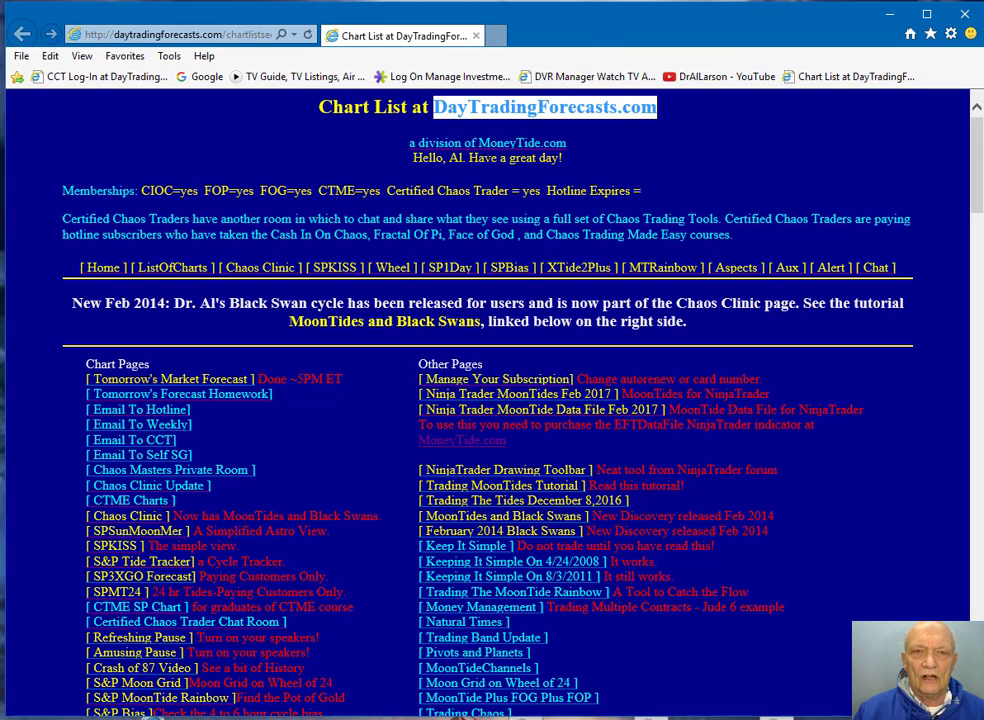
Examine the Chart List page title and the Ninja Trader MoonTide Data File Feb 2017 entry under Other Pages
left_click(765, 153)
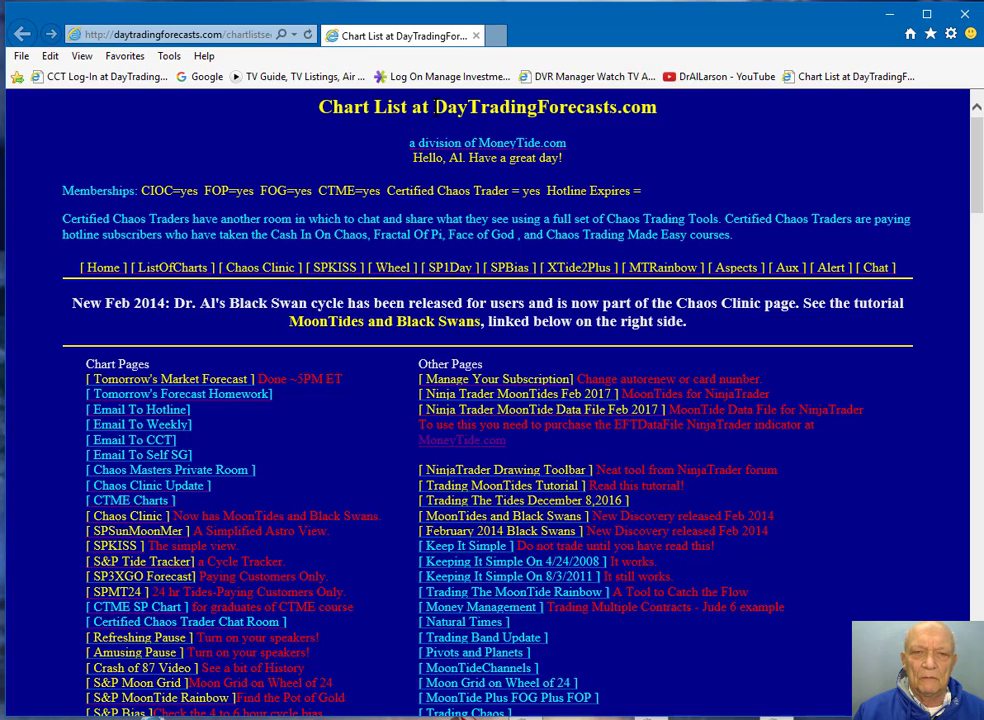
left_click_drag(432, 107, 660, 115)
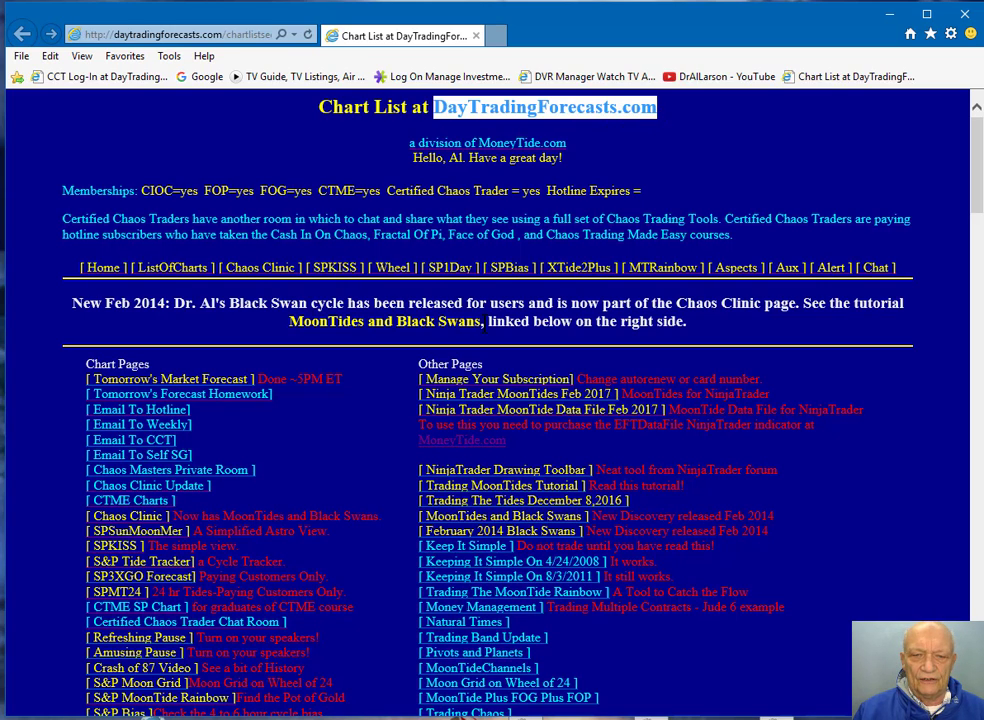
left_click(383, 416)
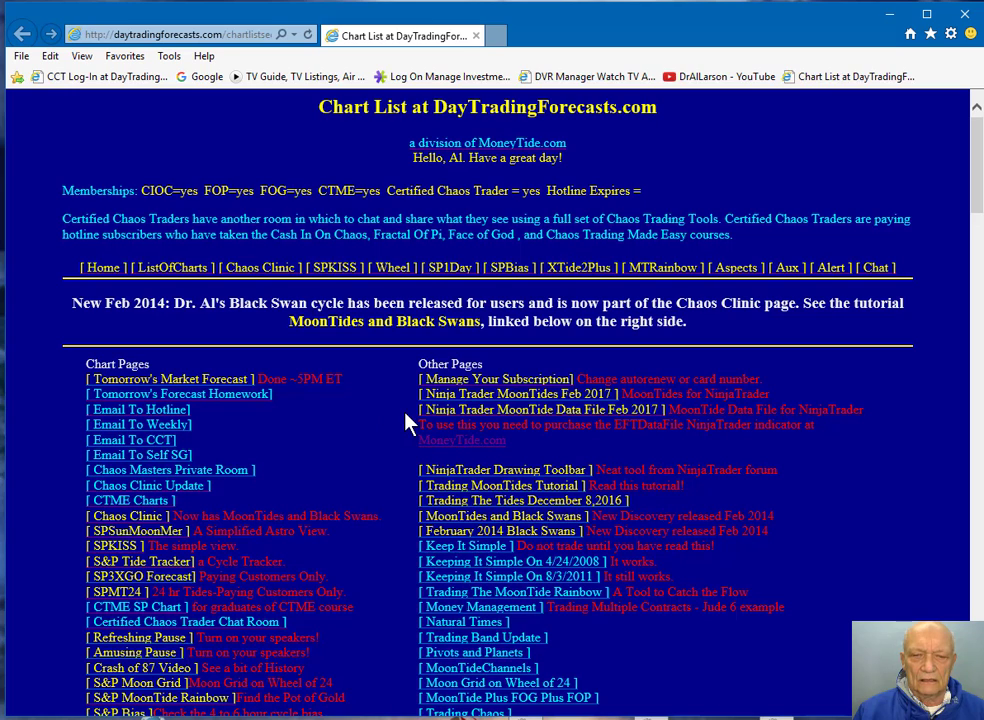
left_click_drag(407, 418, 90, 424)
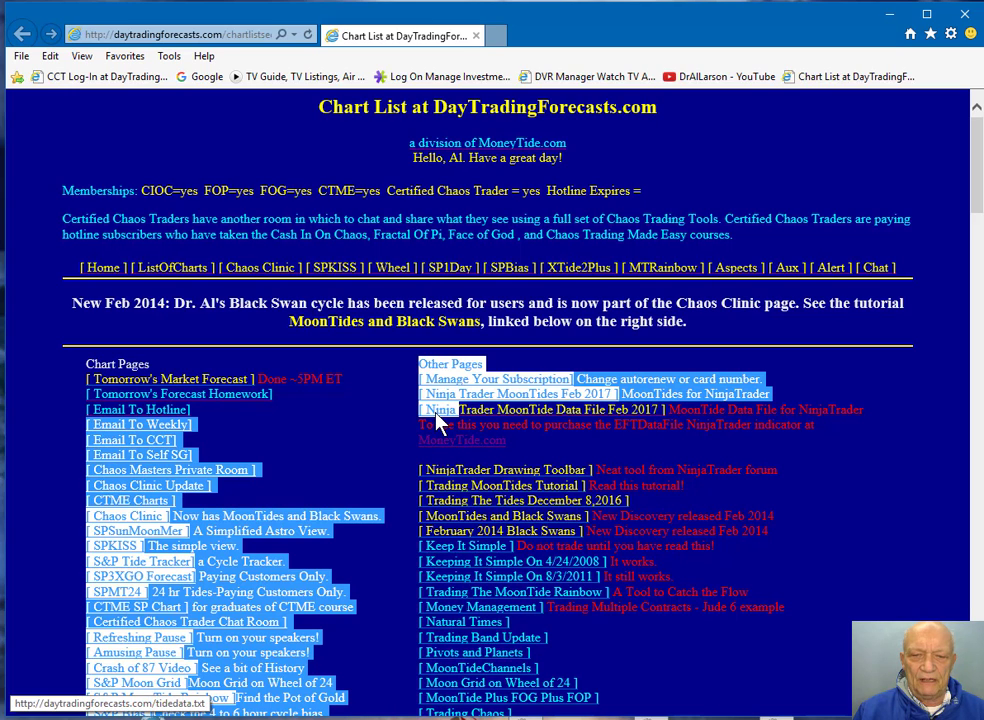
left_click(810, 450)
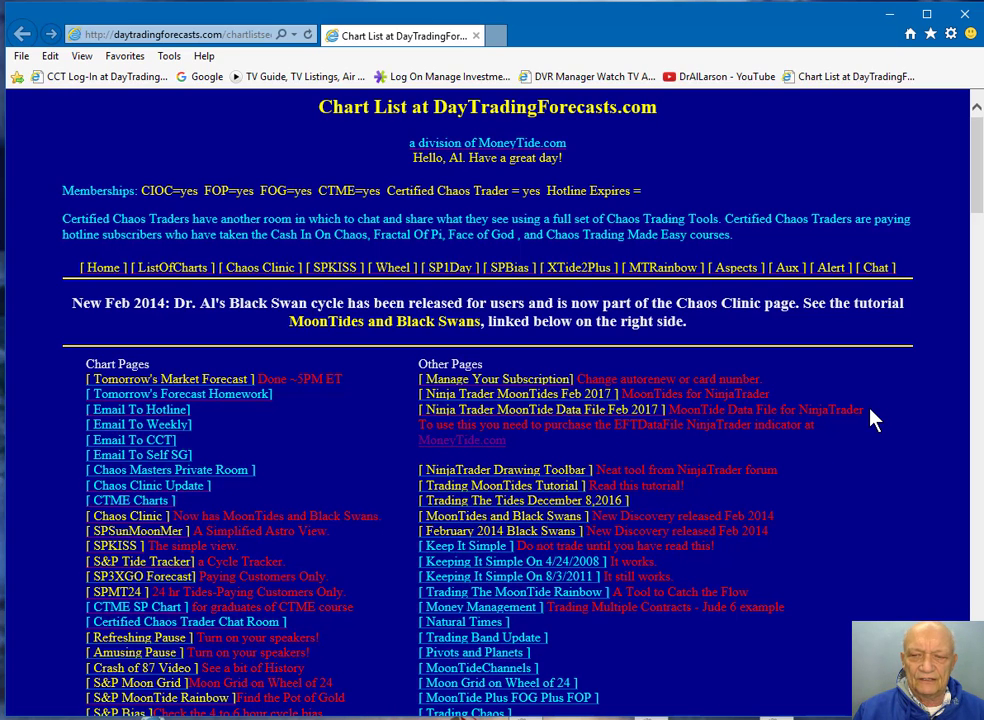
left_click_drag(872, 420, 422, 410)
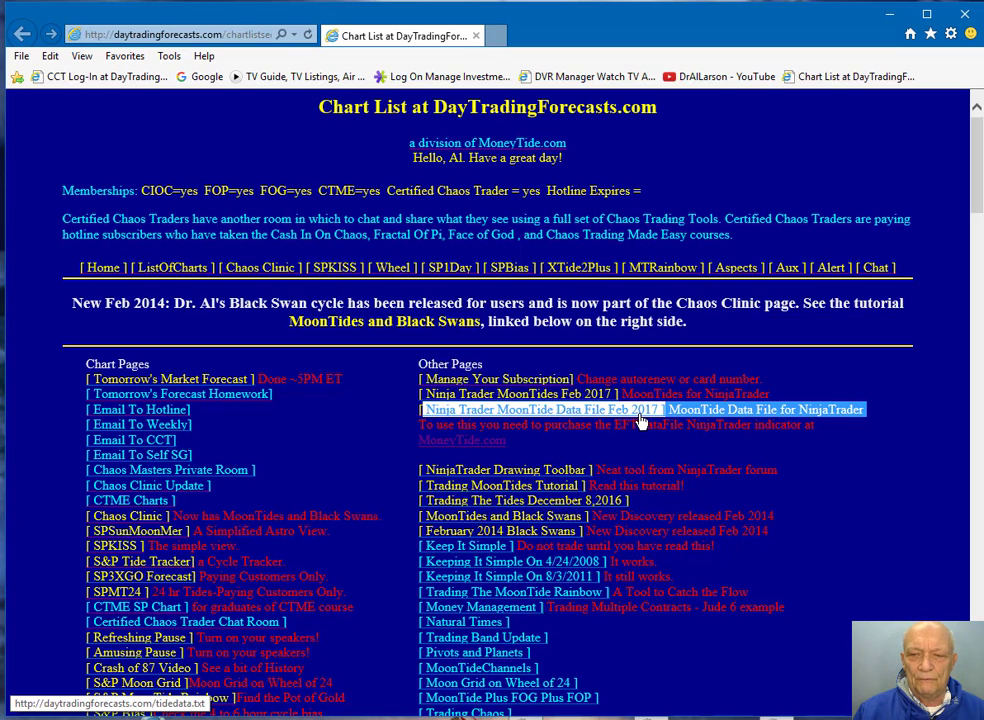
left_click(614, 448)
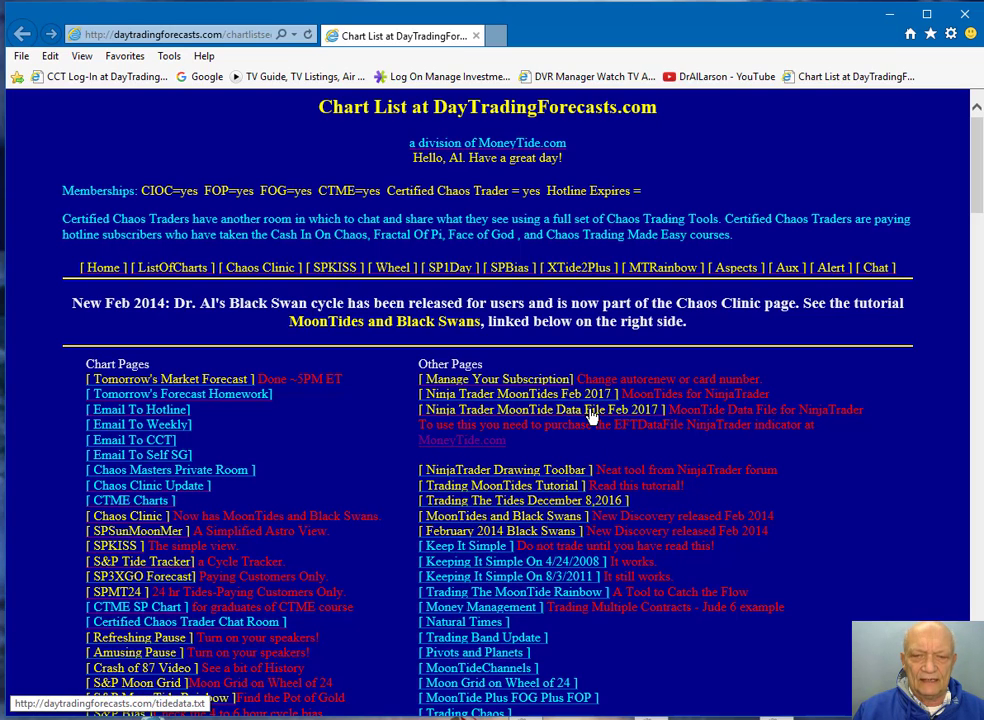
Open the Ninja Trader MoonTide Data File Feb 2017 and save it as tidedata.txt in C:\MoonTideData, replacing the existing file
left_click(591, 416)
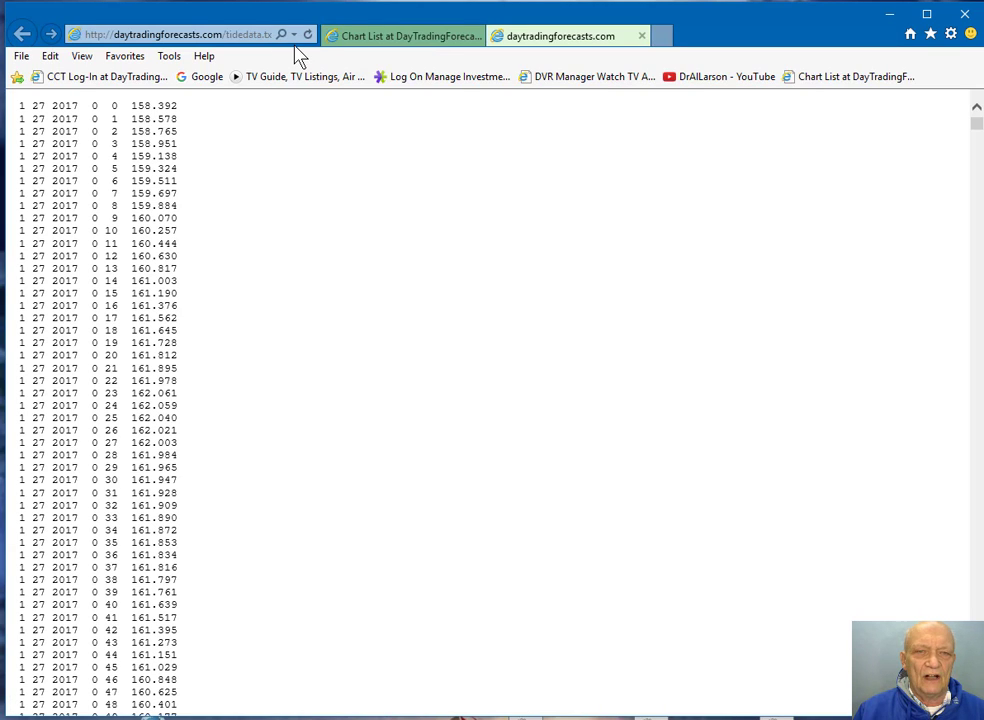
left_click(22, 57)
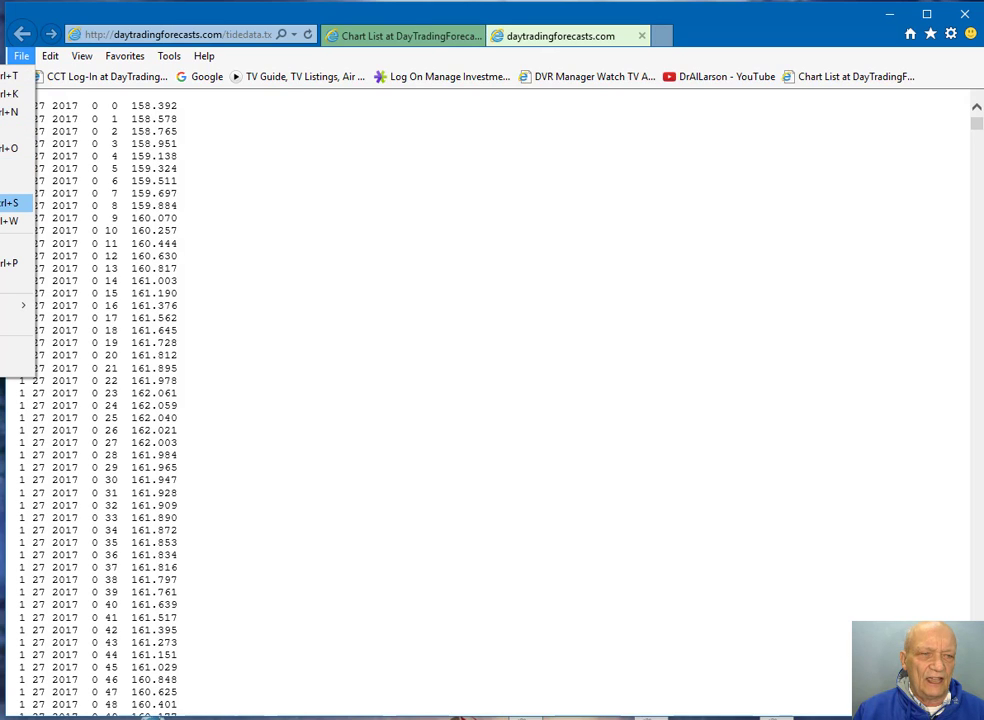
left_click(10, 203)
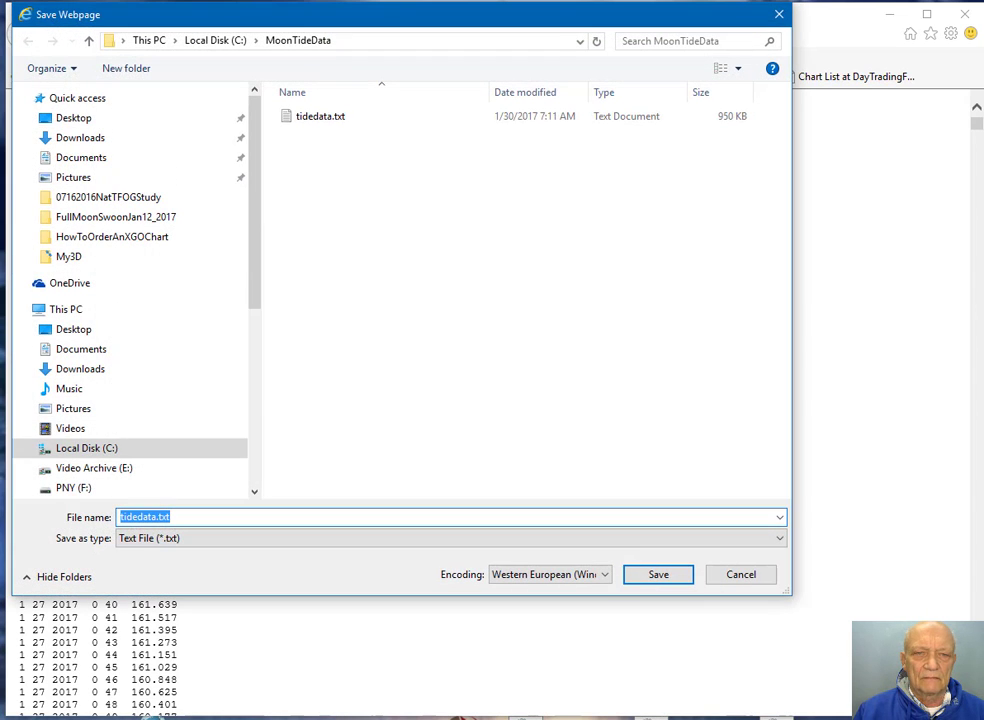
left_click(239, 44)
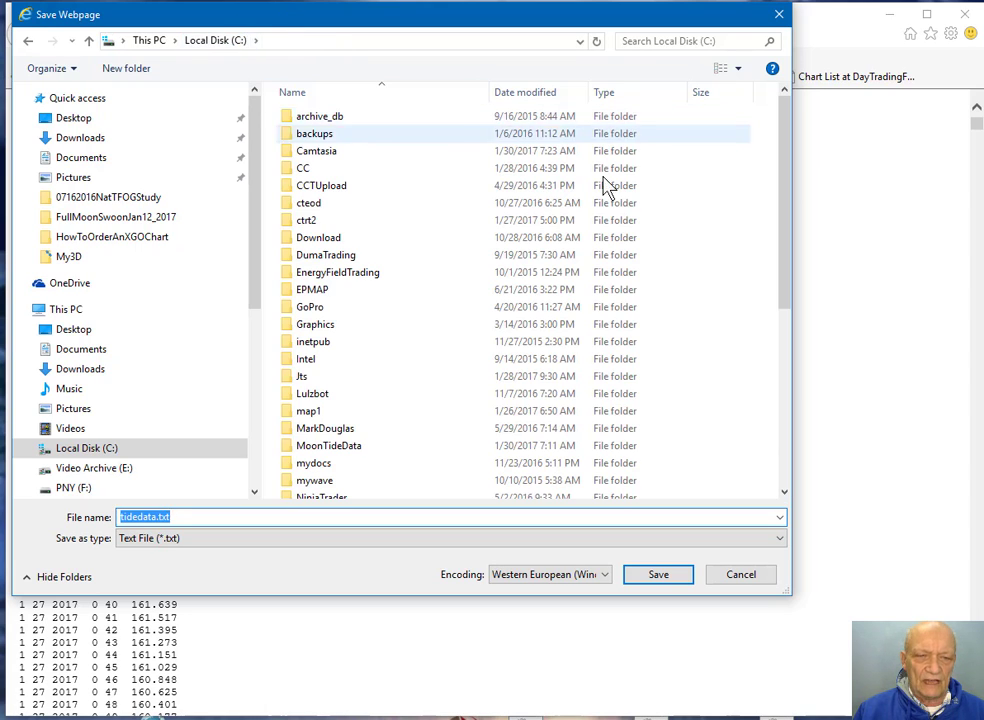
left_click_drag(786, 213, 797, 300)
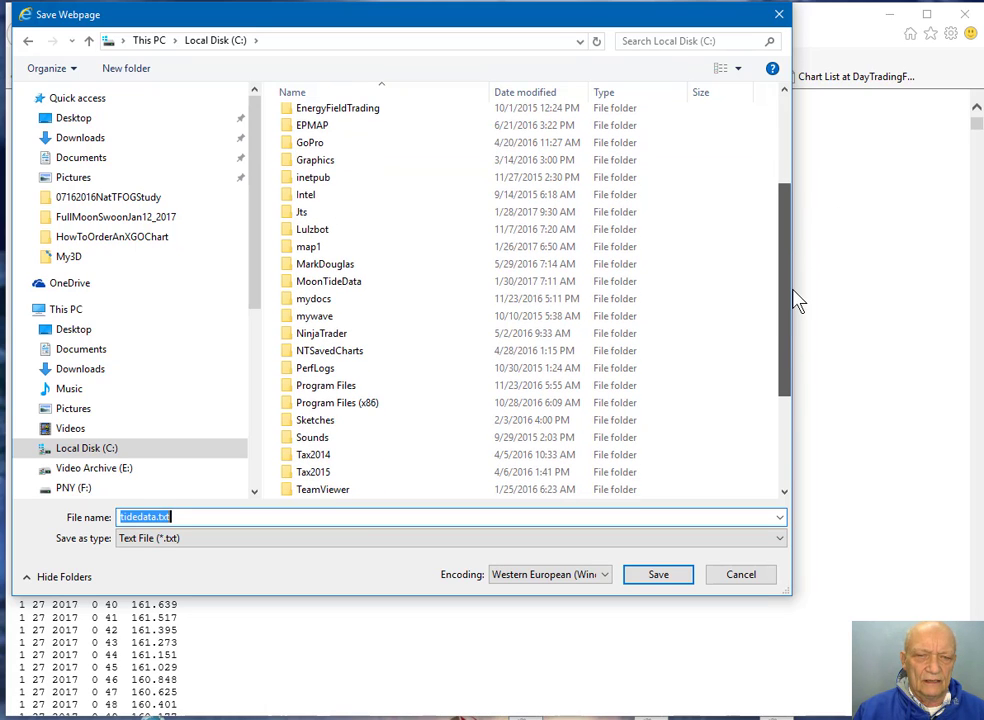
left_click(338, 284)
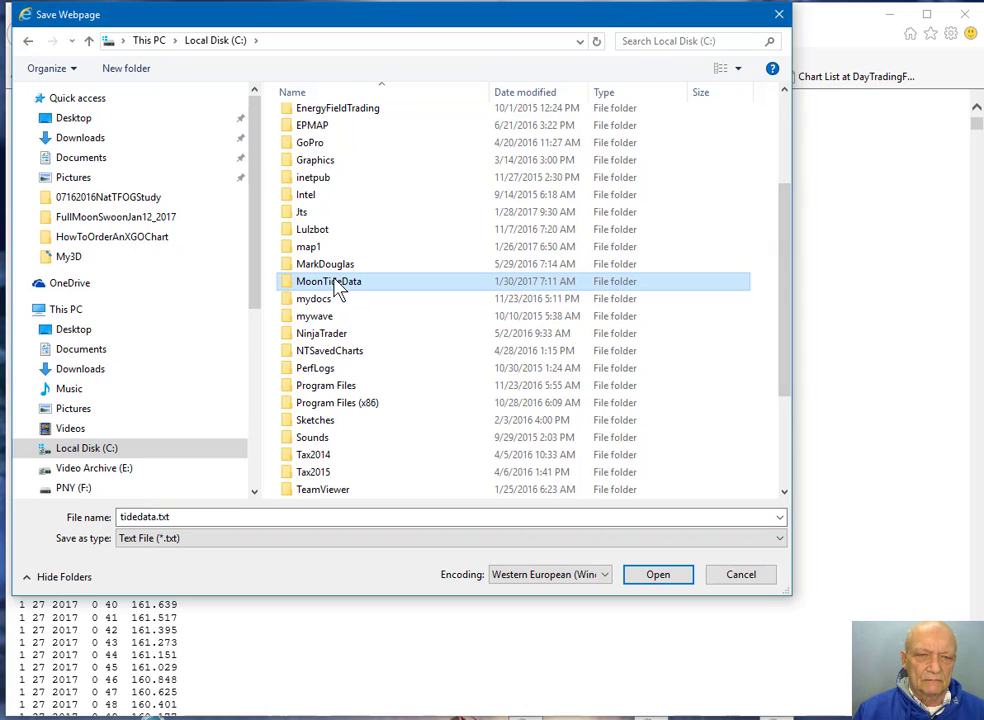
double_click(338, 284)
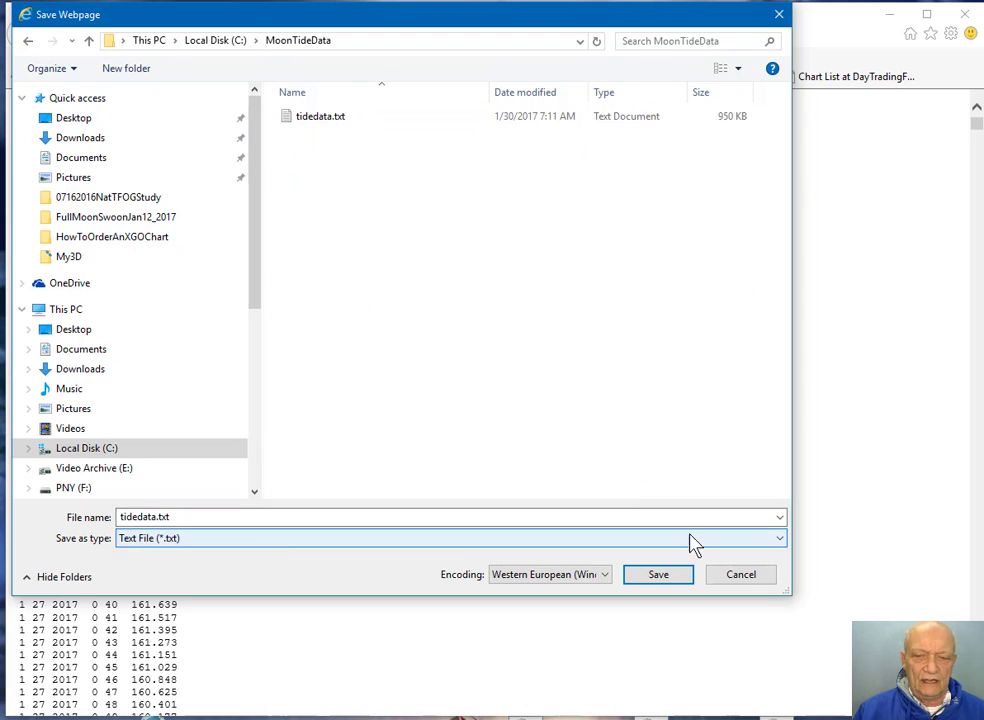
left_click(660, 574)
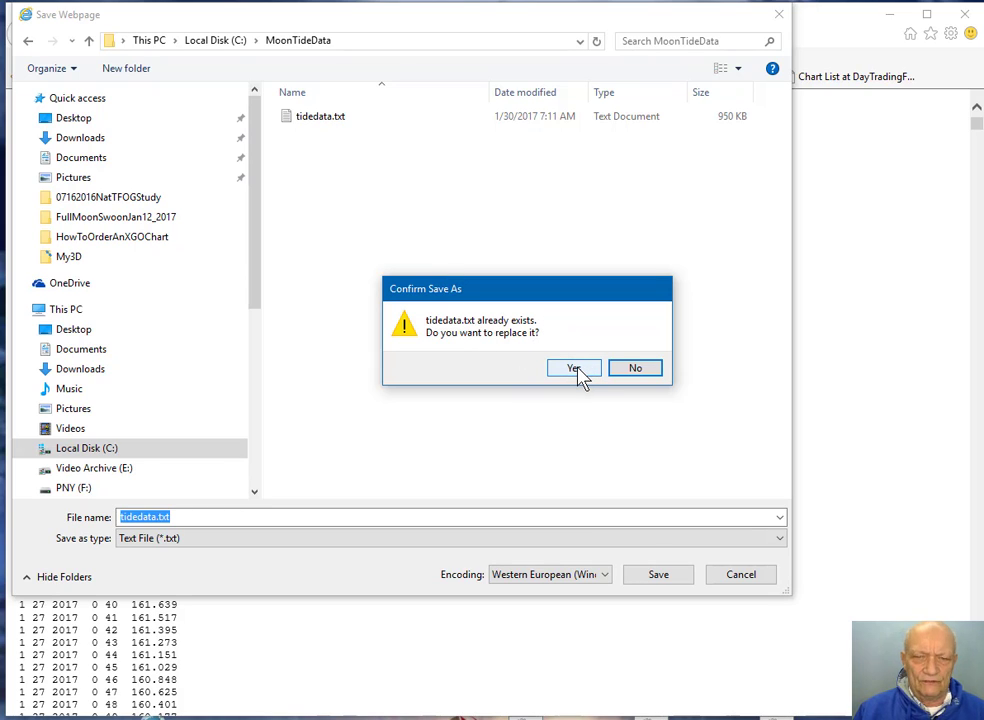
left_click(575, 369)
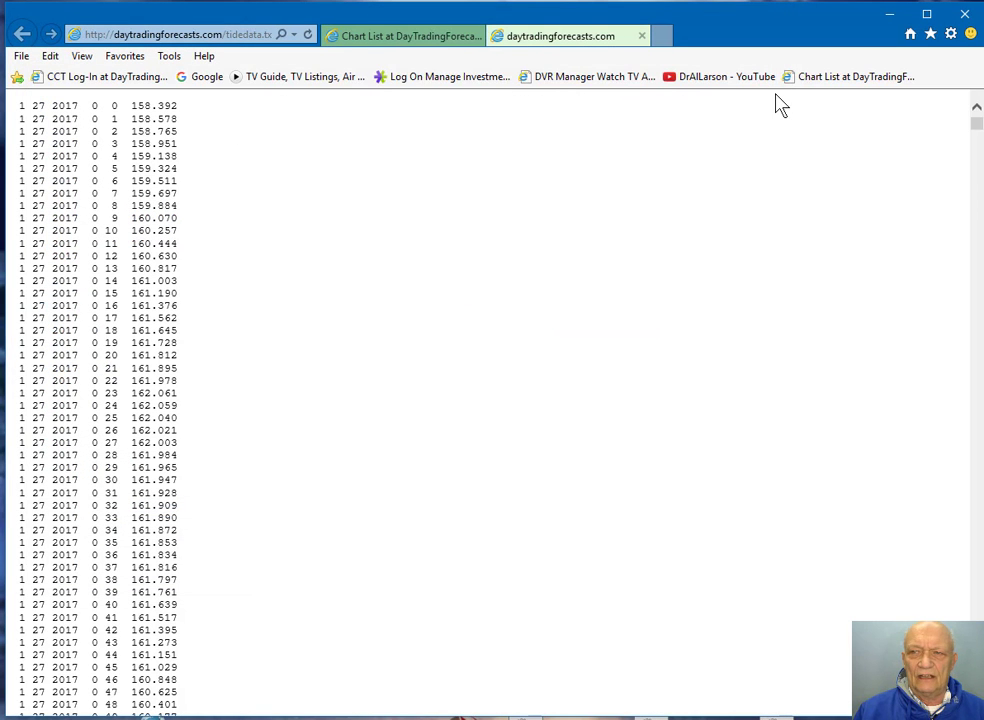
Minimize the browser with its tabs kept open and switch to NinjaTrader's ES 03-17 3-minute chart
left_click(966, 24)
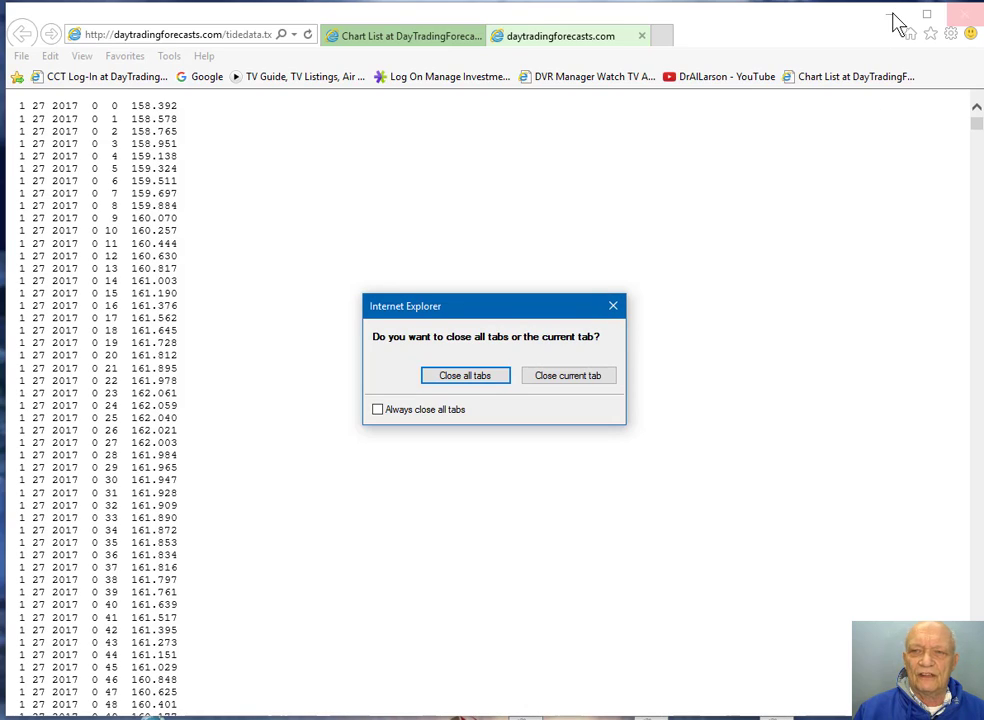
left_click(614, 307)
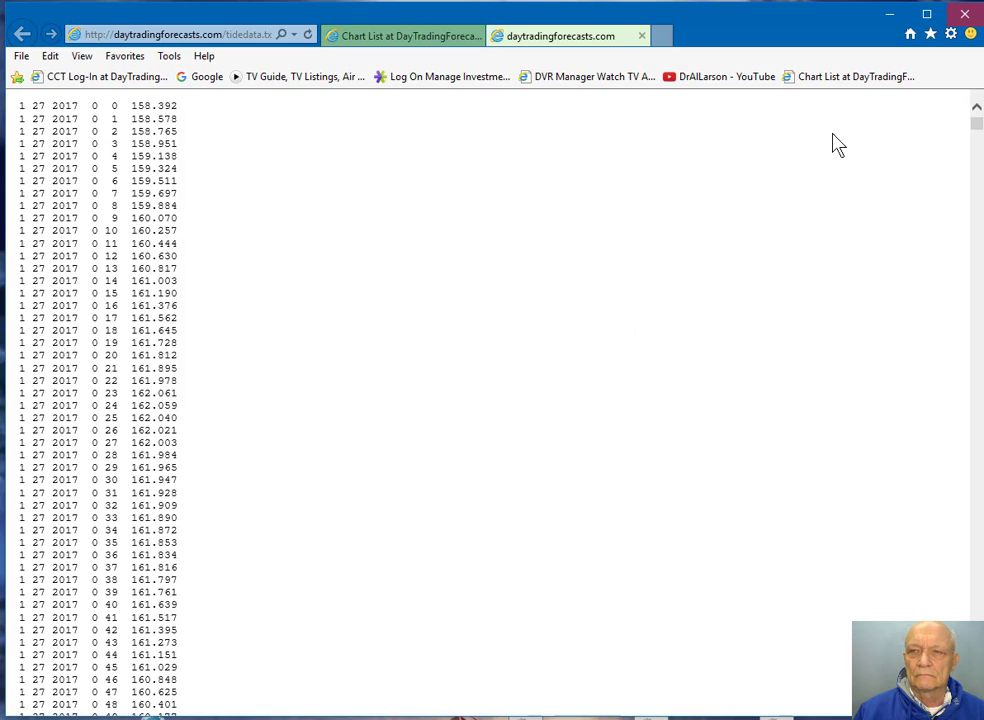
left_click(889, 15)
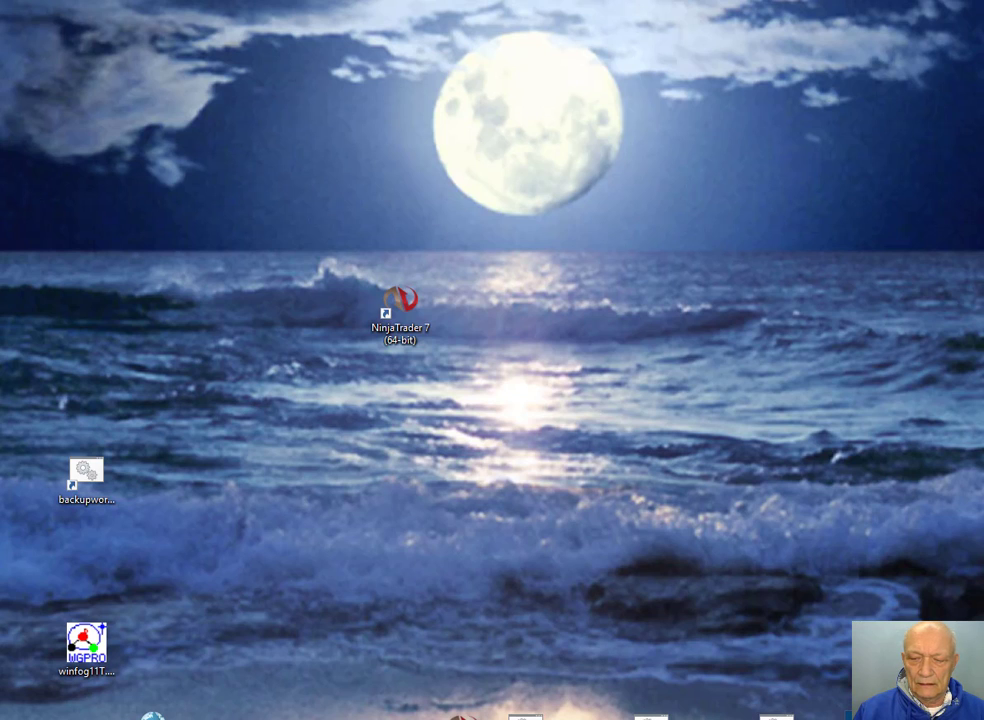
mouse_move(738, 716)
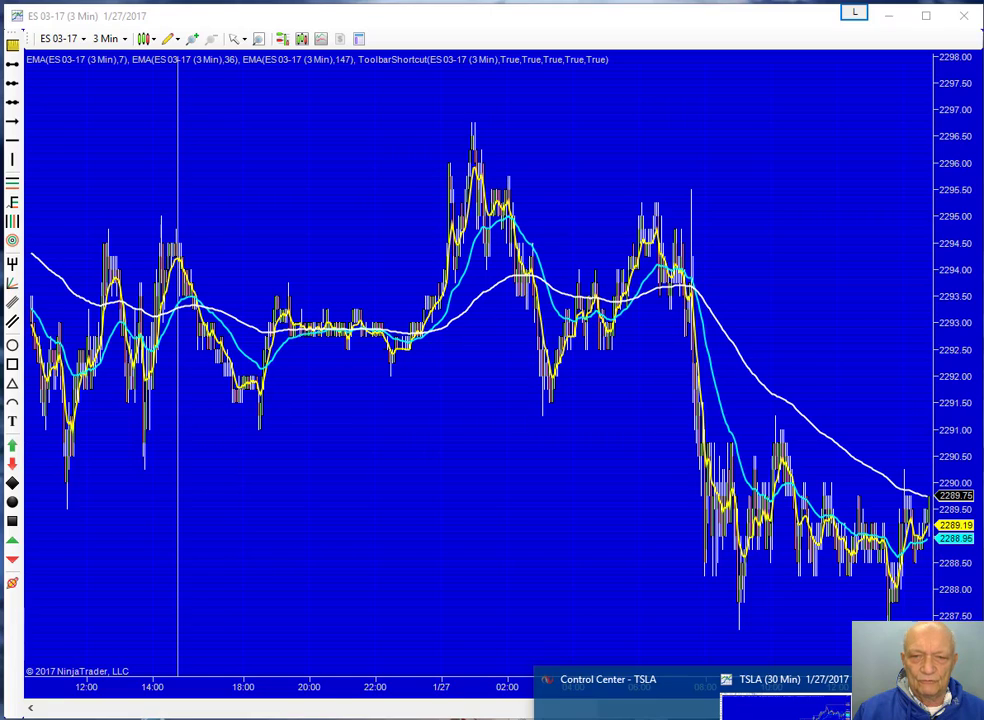
left_click(910, 690)
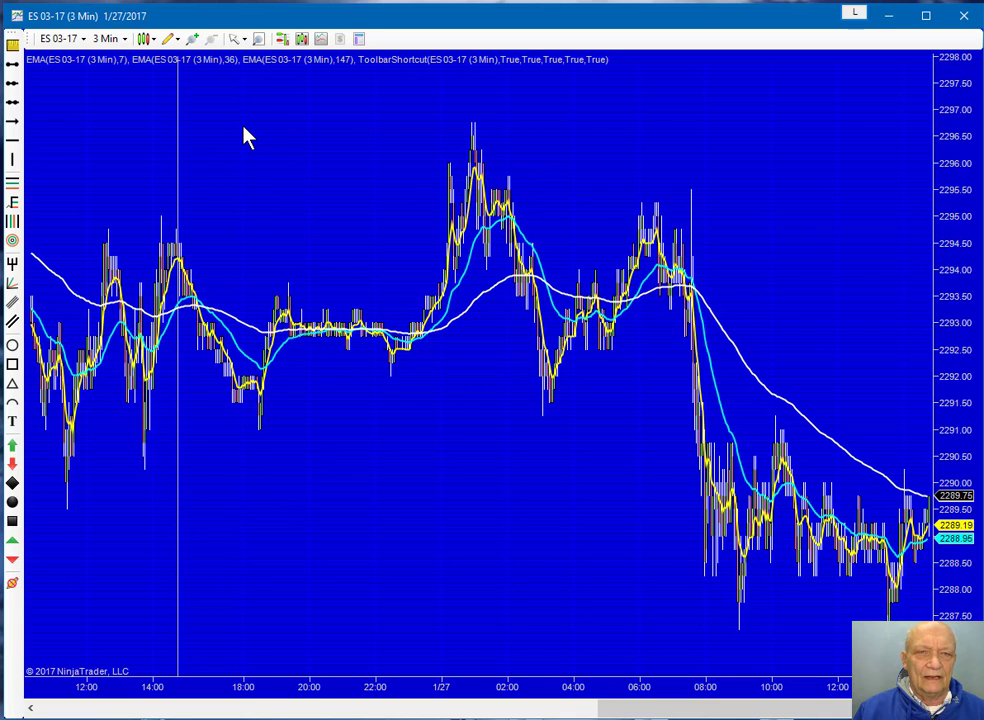
Add a new EFTDataFile indicator to the ES 03-17 3-minute chart's indicator list
left_click(321, 39)
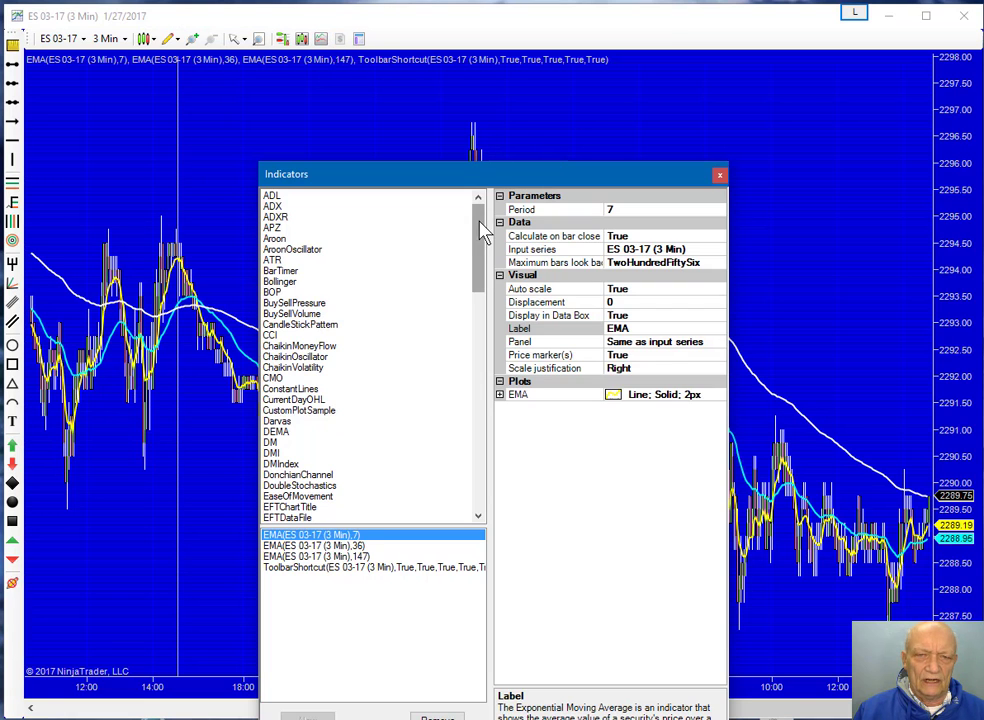
left_click_drag(479, 257, 506, 290)
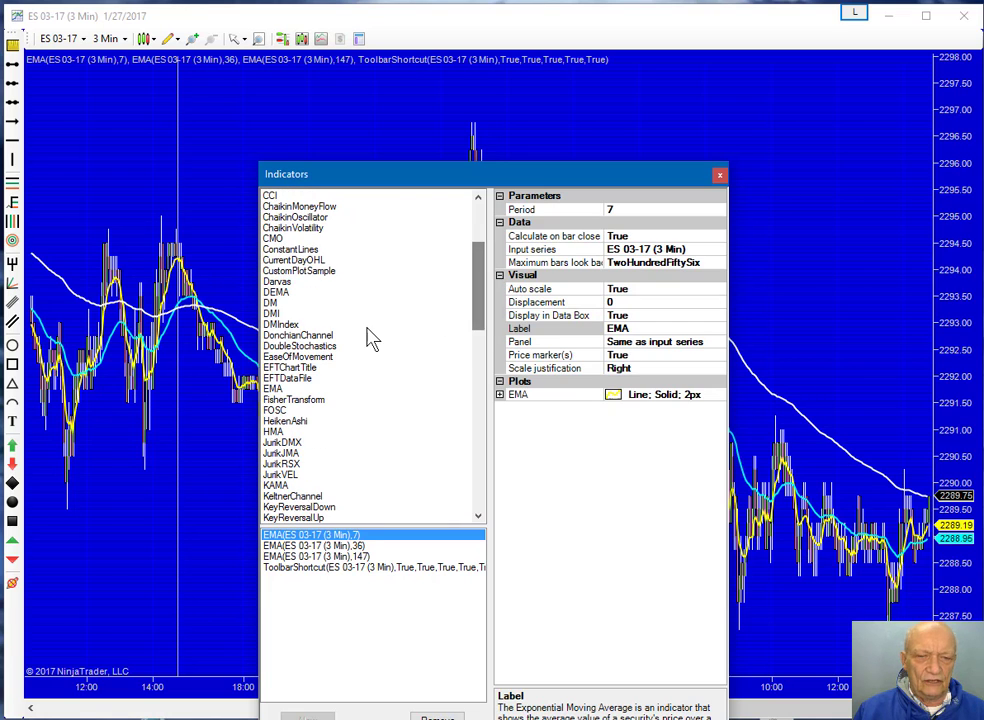
left_click(280, 379)
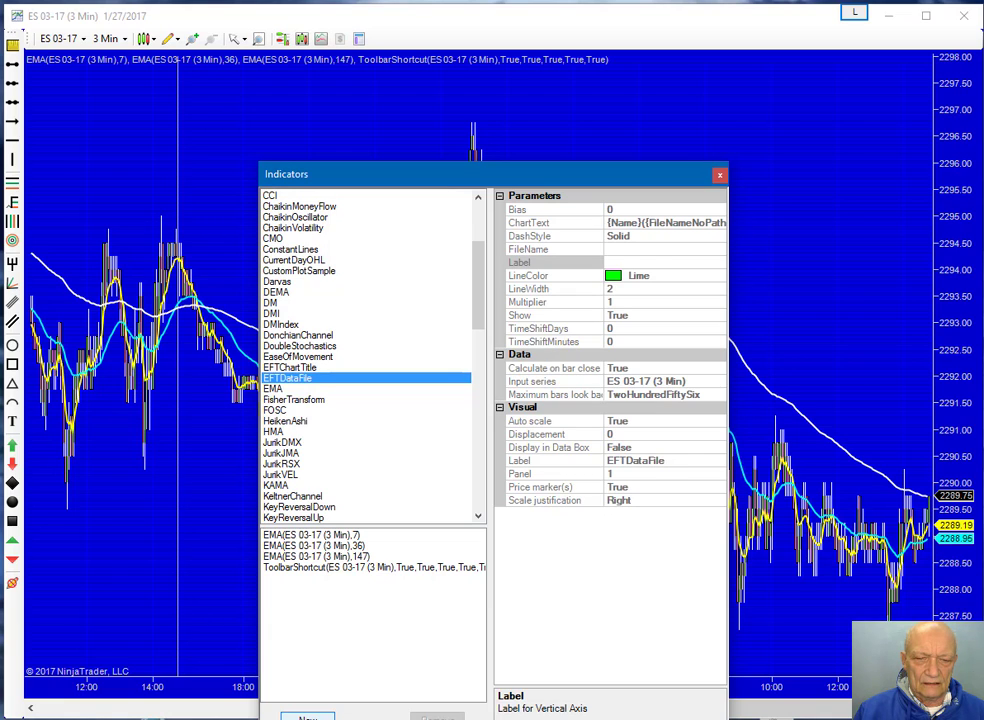
left_click(307, 717)
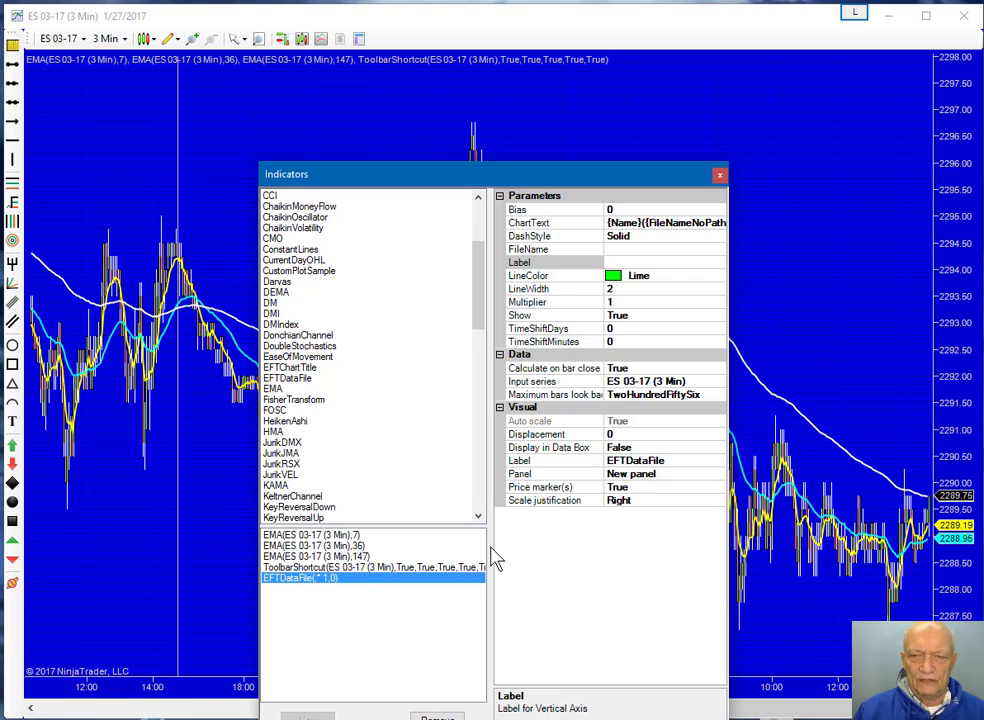
Set the EFTDataFile indicator's source file to tidedata.txt from the MoonTideData folder on DUMA5's c share and apply it to the chart
left_click(663, 249)
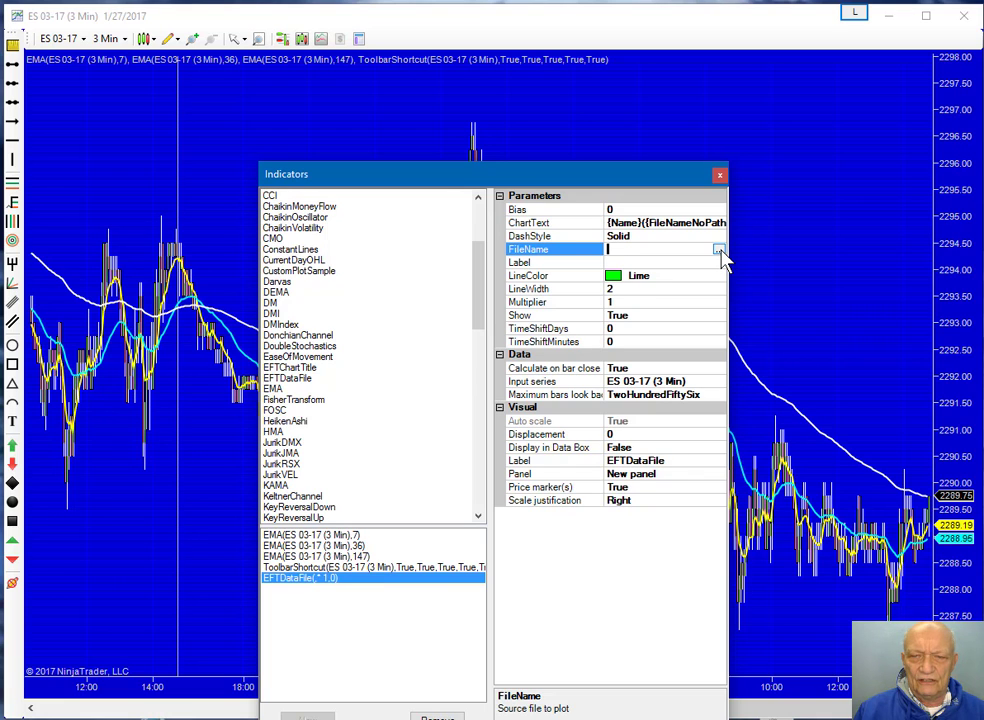
left_click(719, 251)
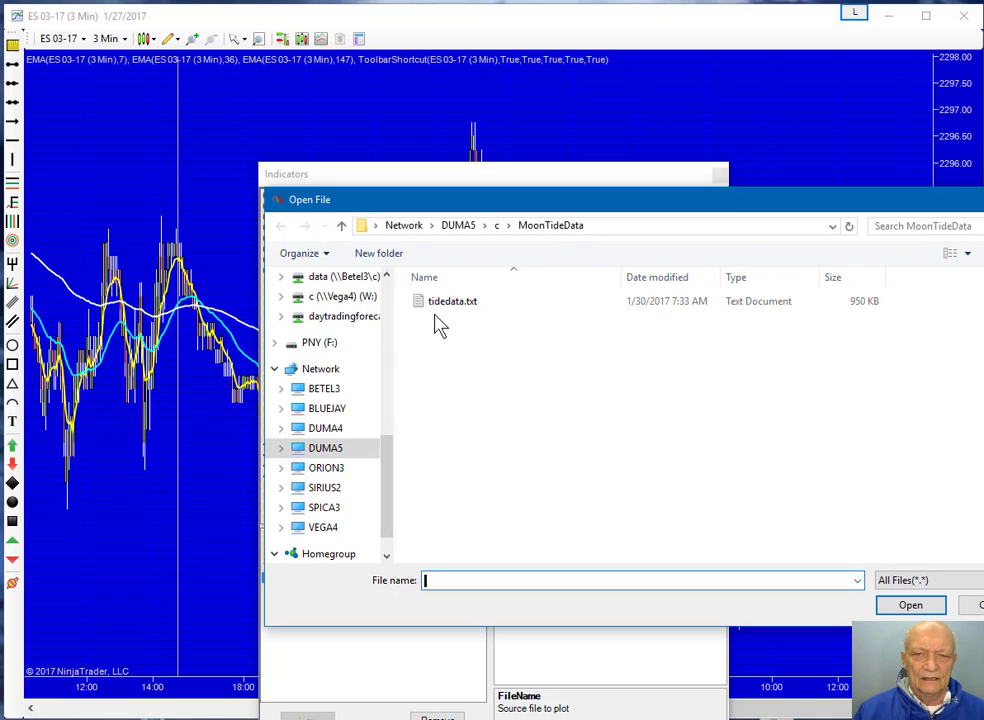
left_click(498, 230)
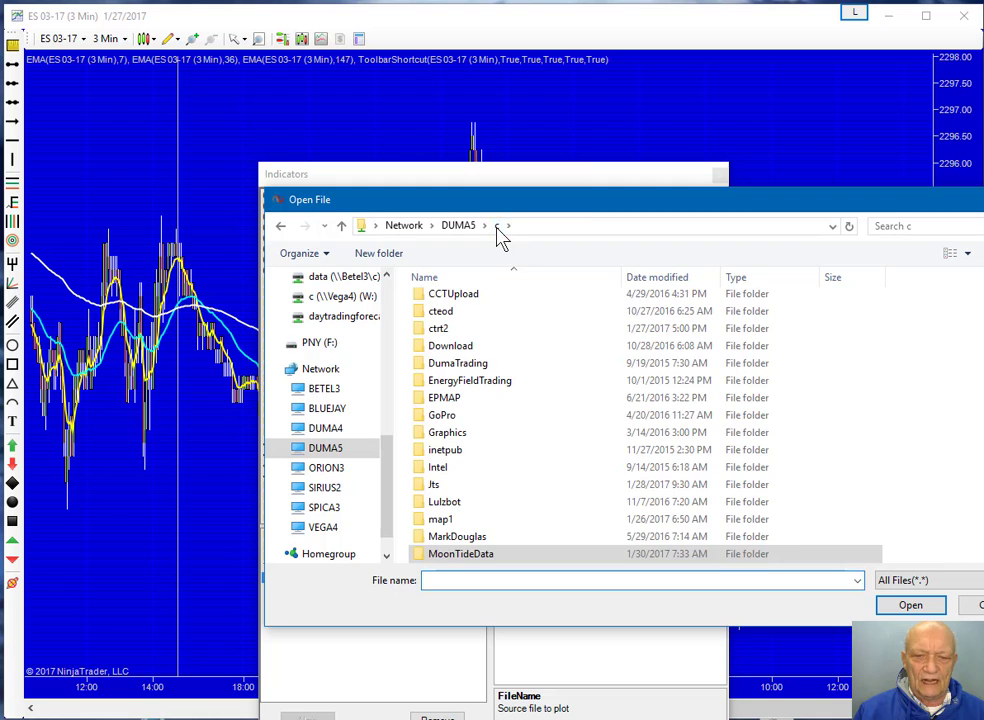
double_click(445, 556)
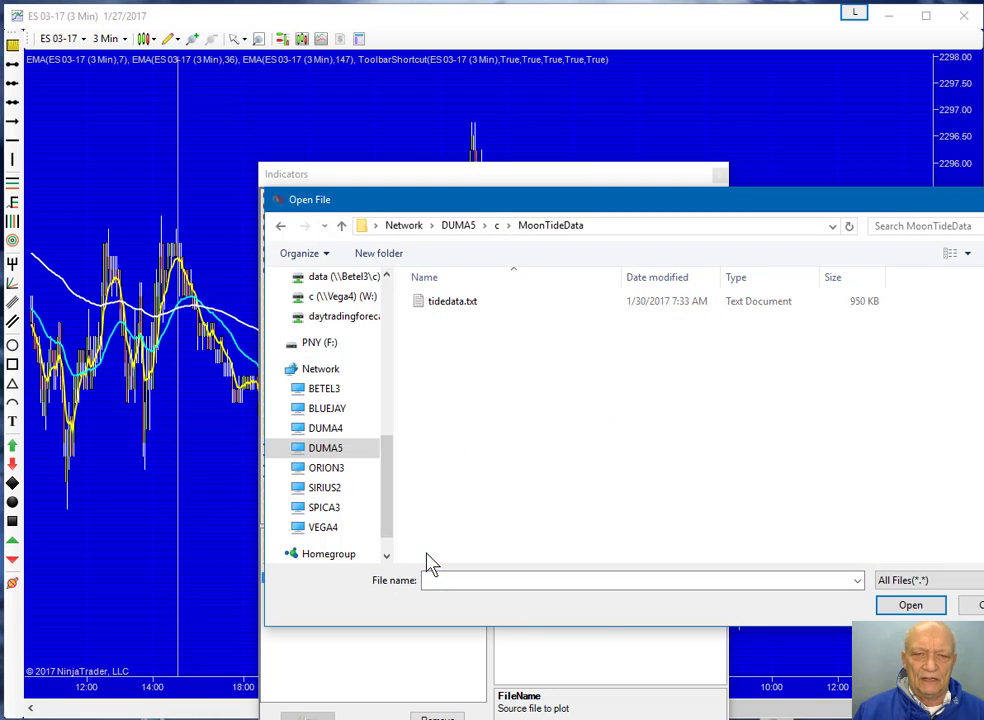
left_click(475, 308)
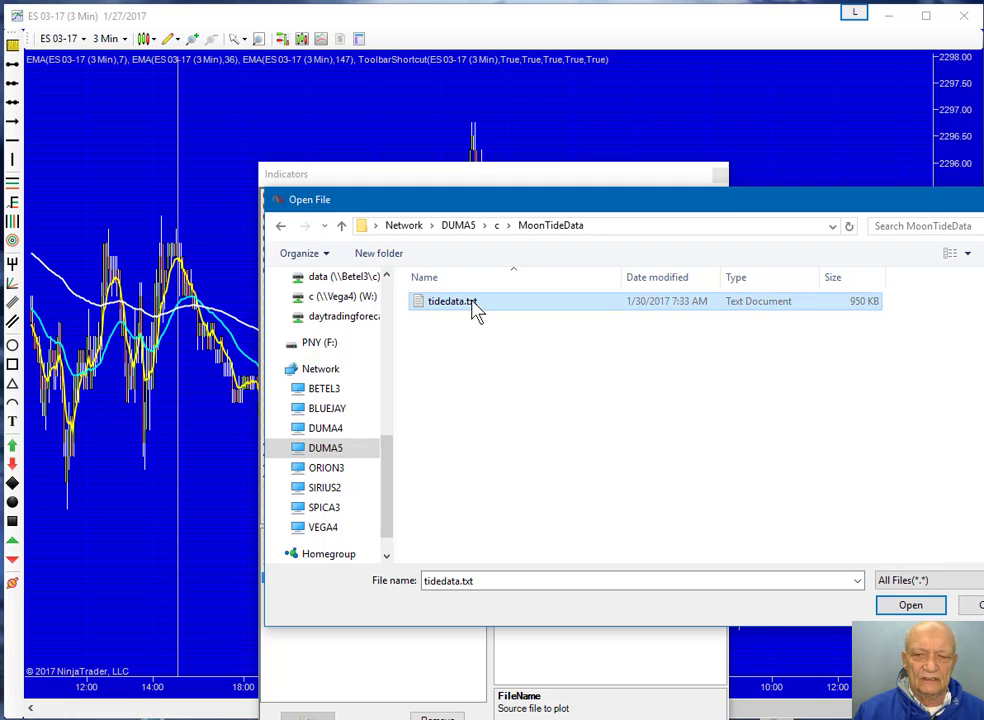
left_click(910, 605)
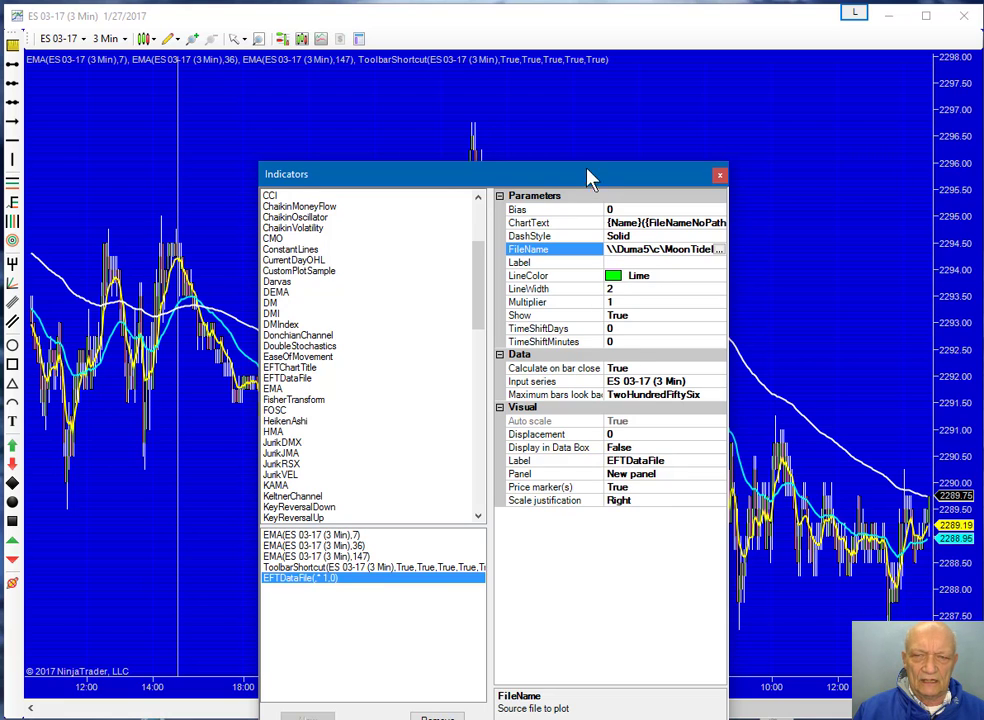
left_click_drag(580, 180, 551, 43)
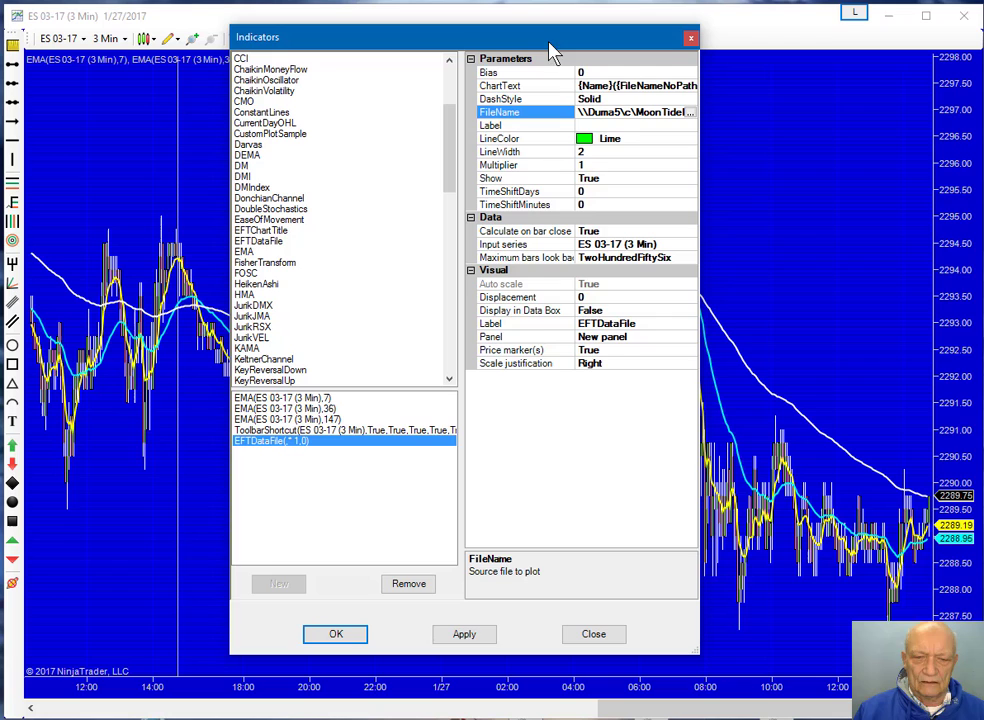
left_click(345, 638)
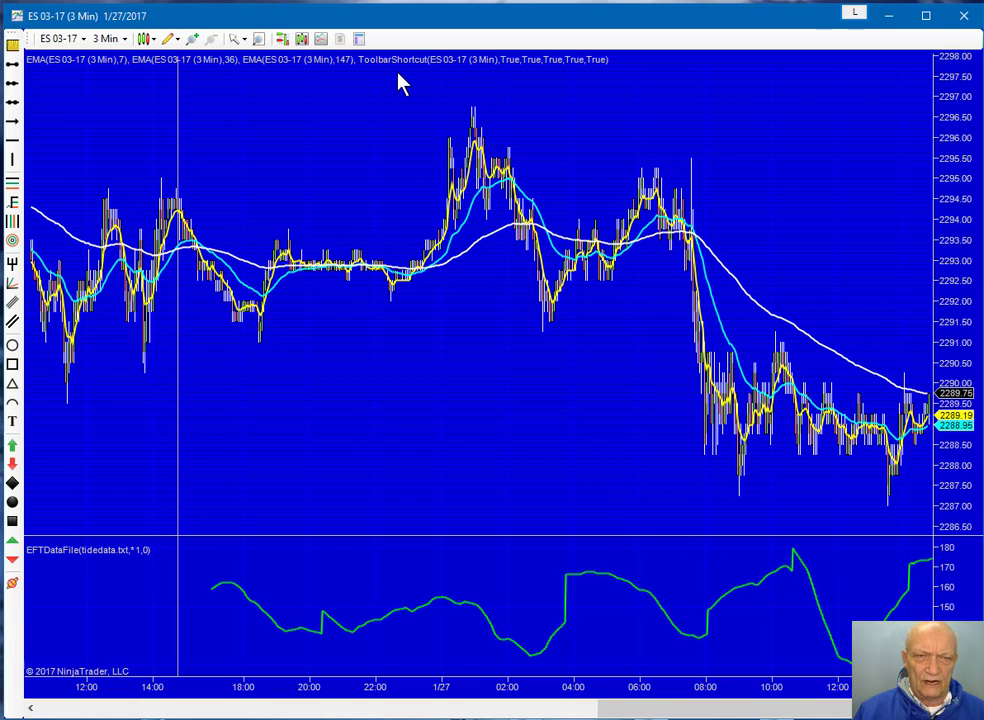
Set the EFTDataFile indicator's Panel to Same as input series and apply the change to the ES 03-17 chart
left_click(322, 48)
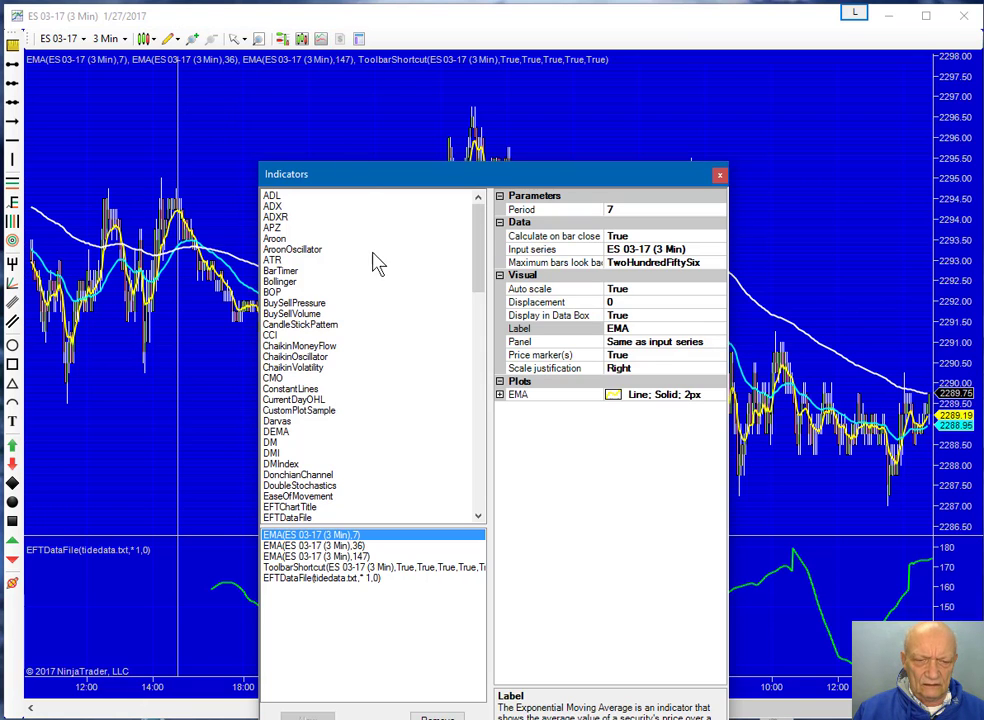
left_click(314, 578)
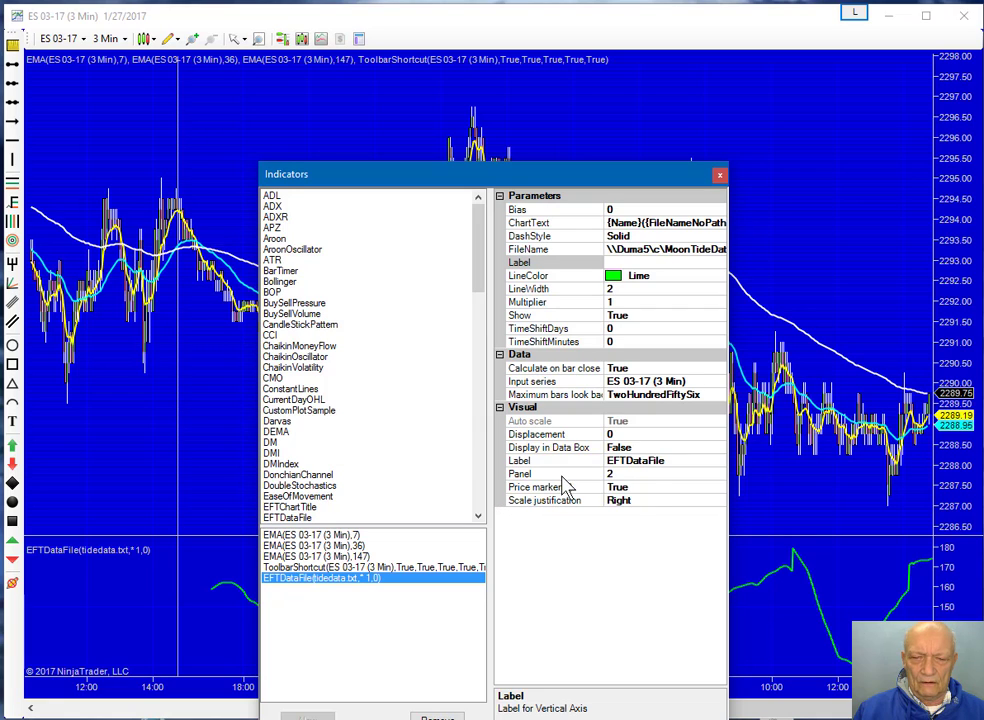
left_click(688, 474)
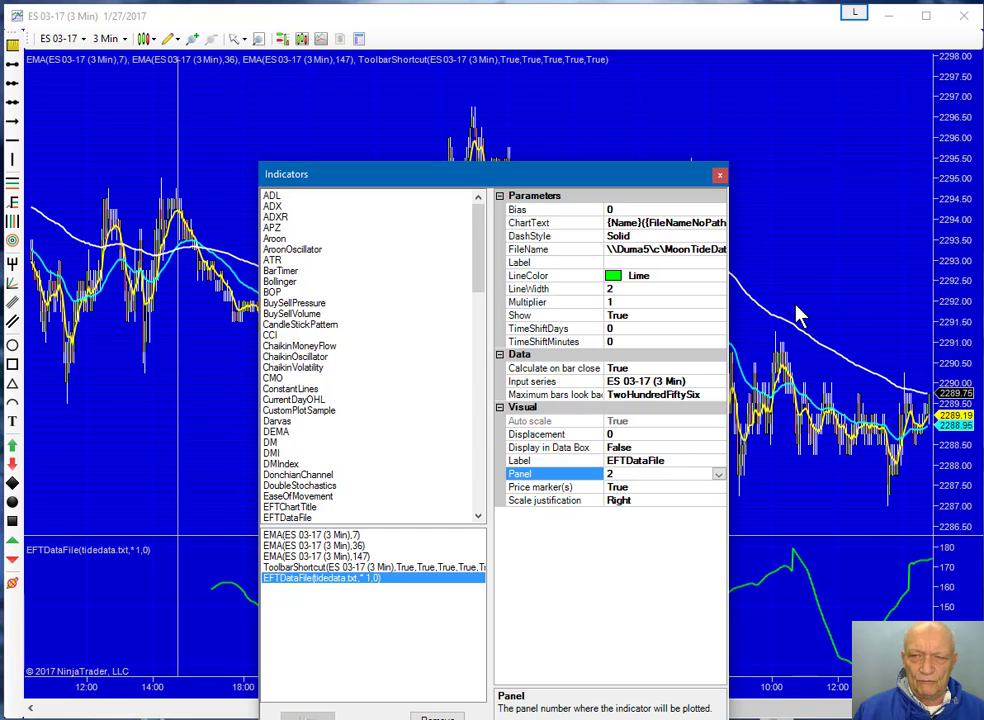
left_click(719, 474)
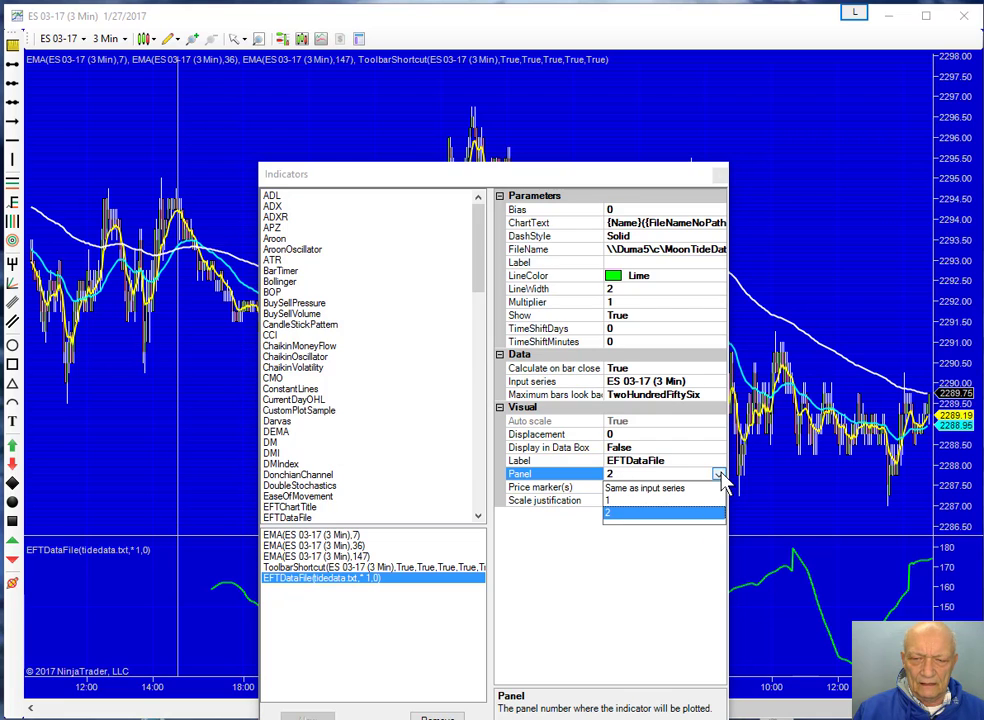
left_click(659, 490)
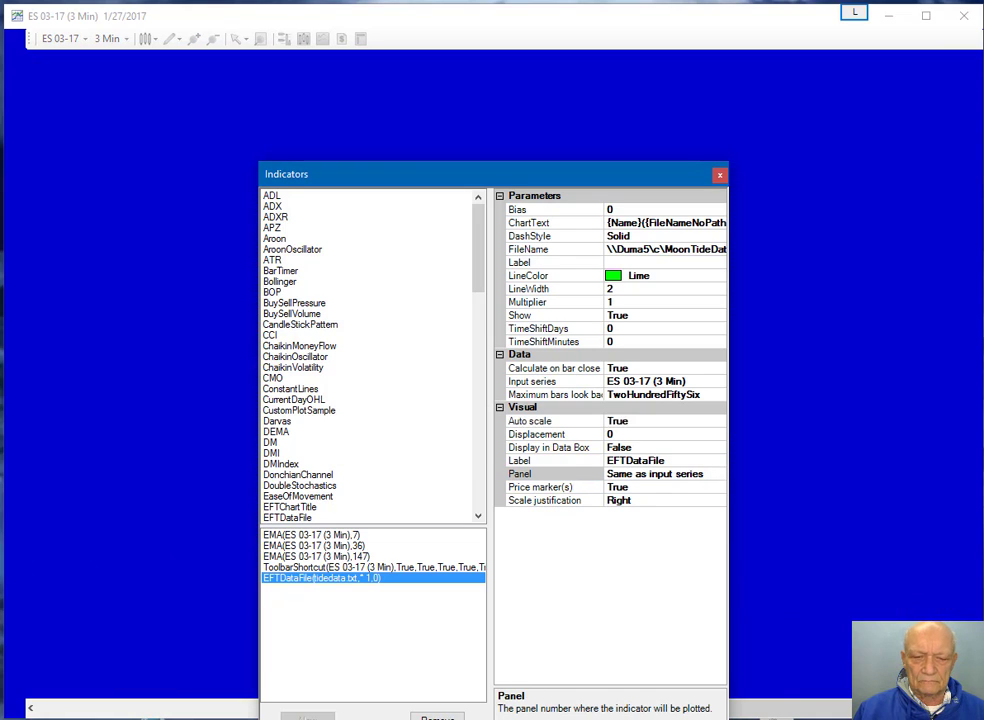
key("Return")
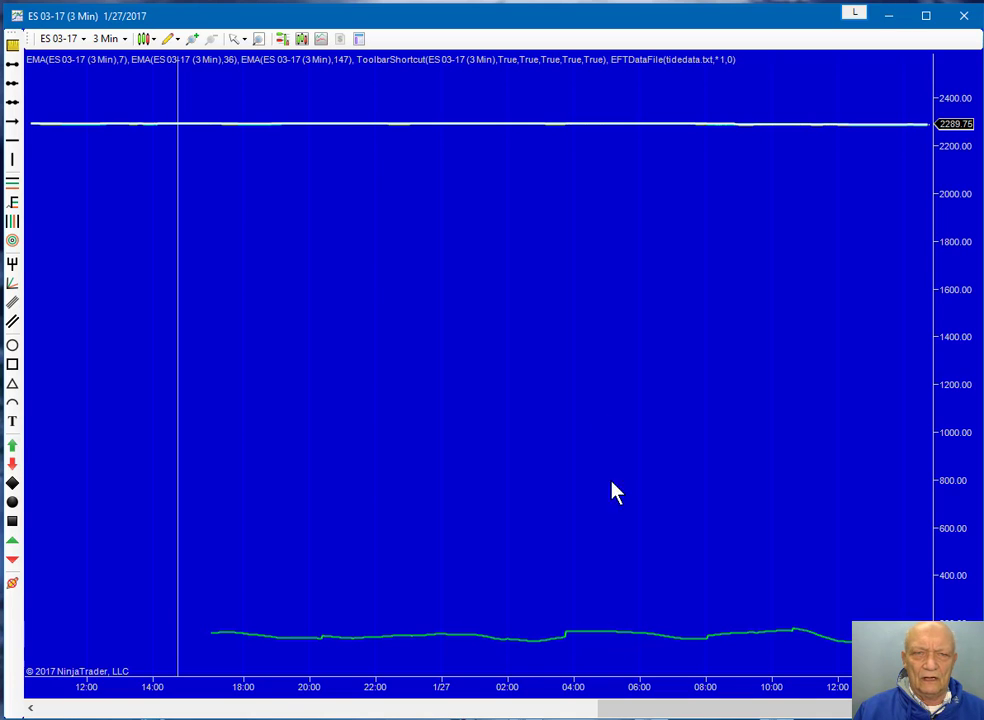
Set the EFTDataFile indicator's Scale justification to Left and apply the change to the ES 03-17 chart
left_click(321, 42)
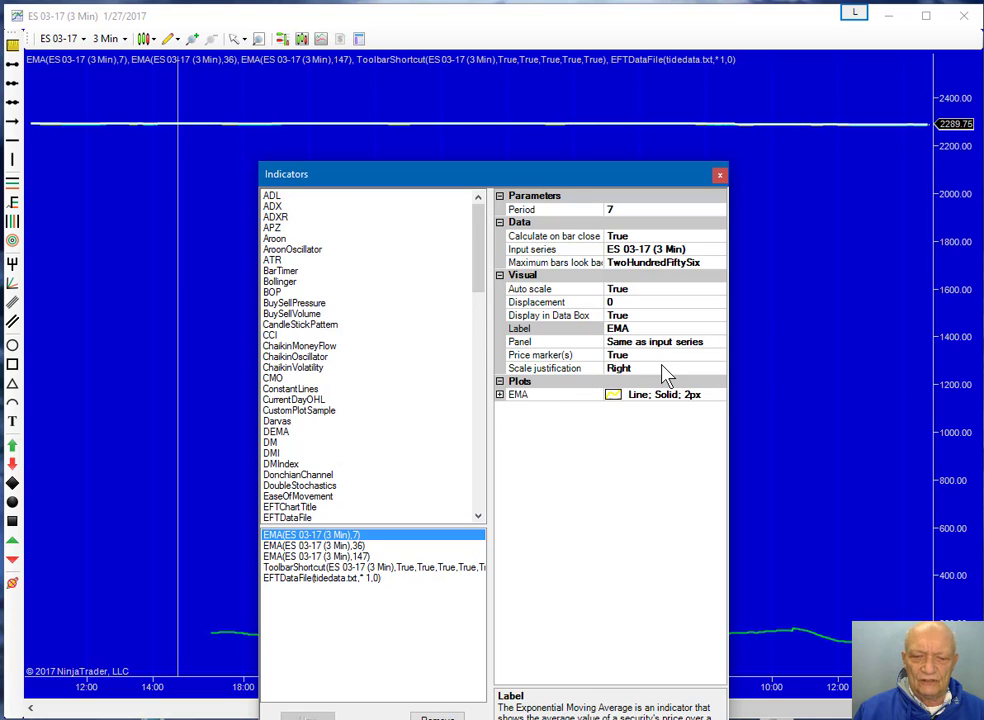
left_click(322, 580)
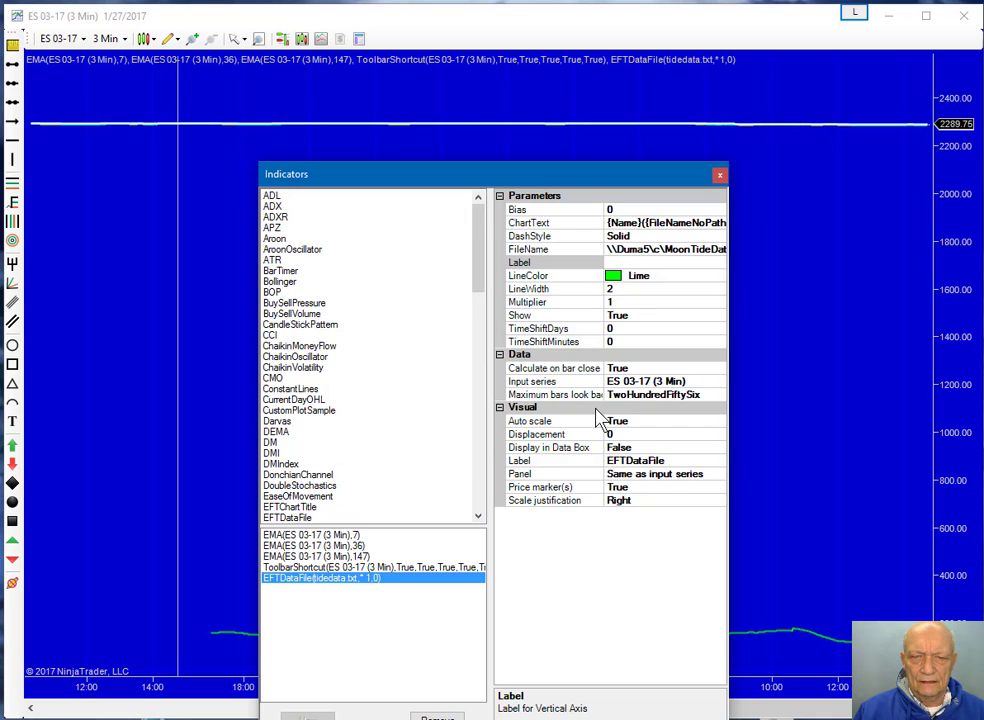
left_click(628, 503)
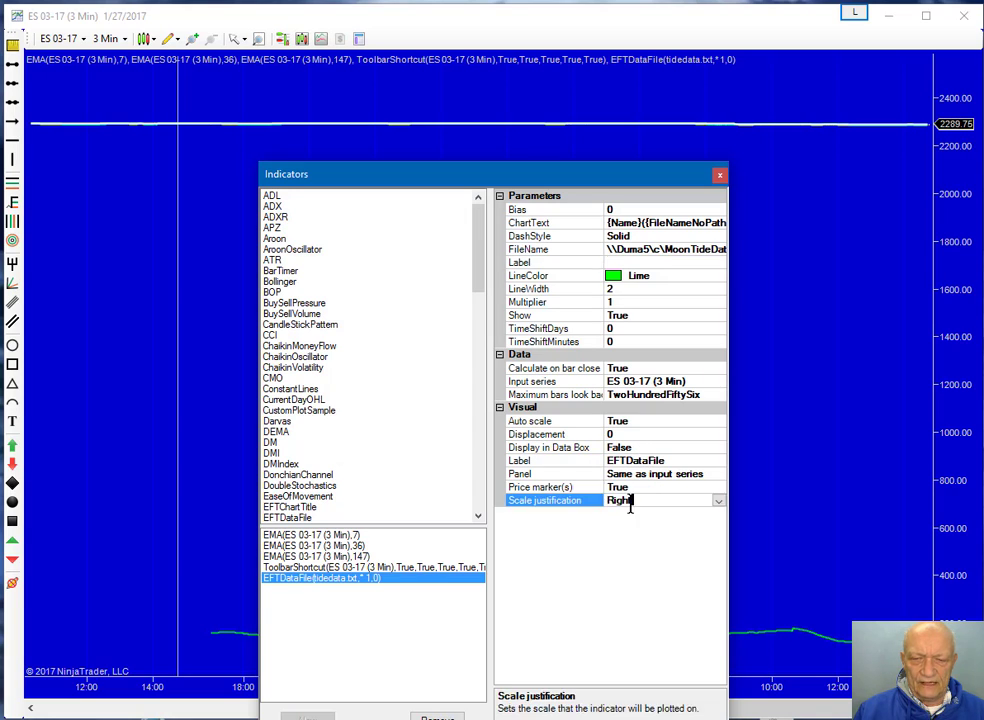
left_click(718, 502)
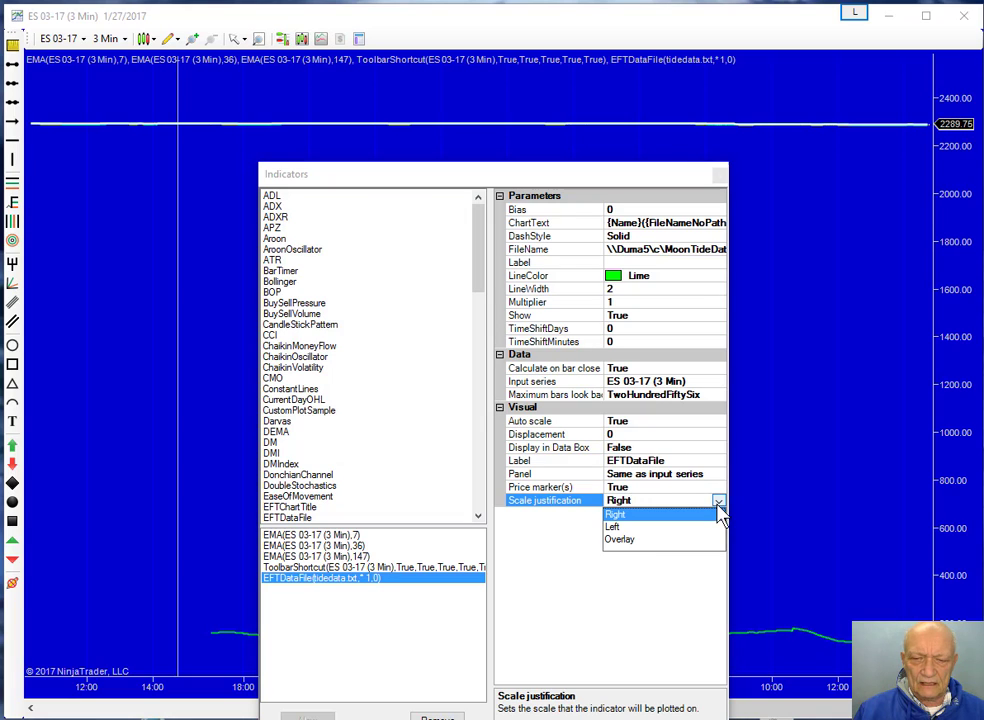
key("Escape")
key("Down")
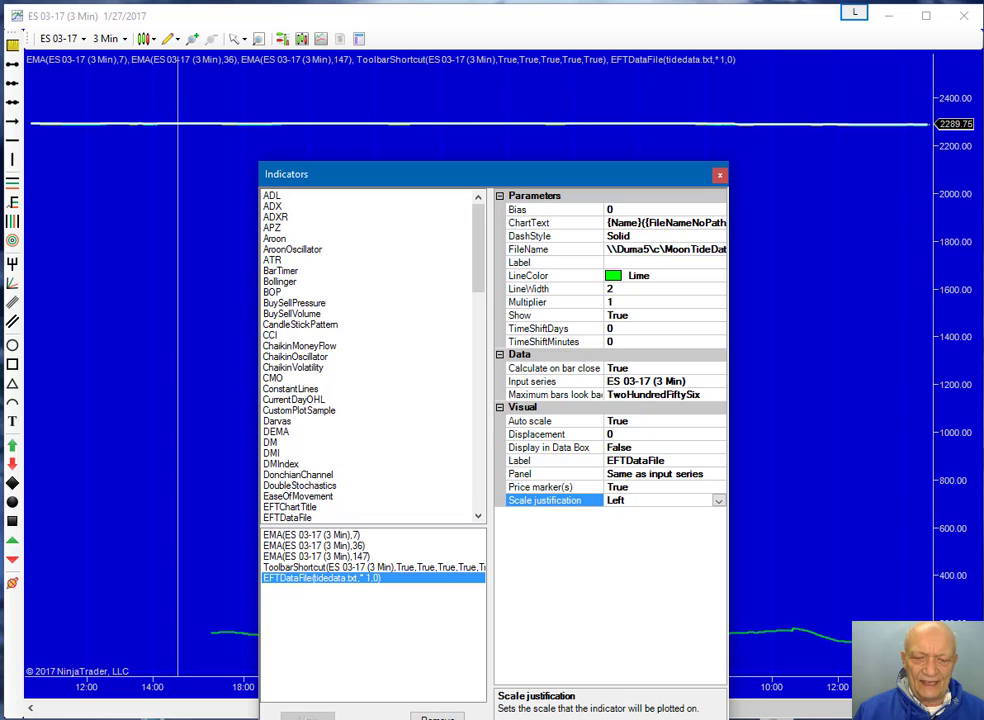
key("Return")
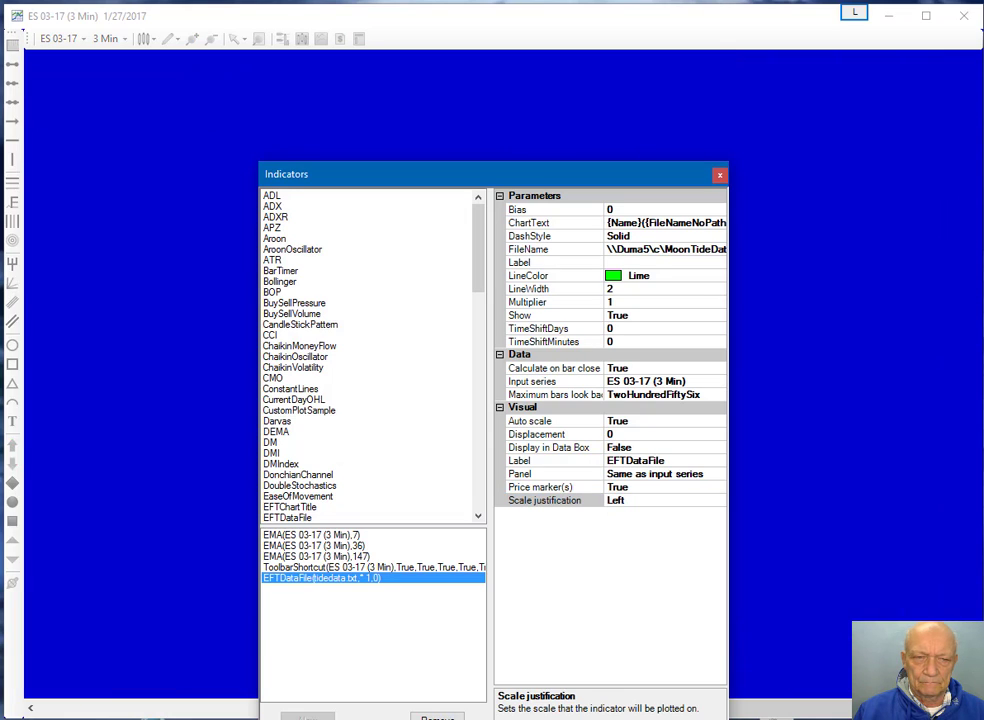